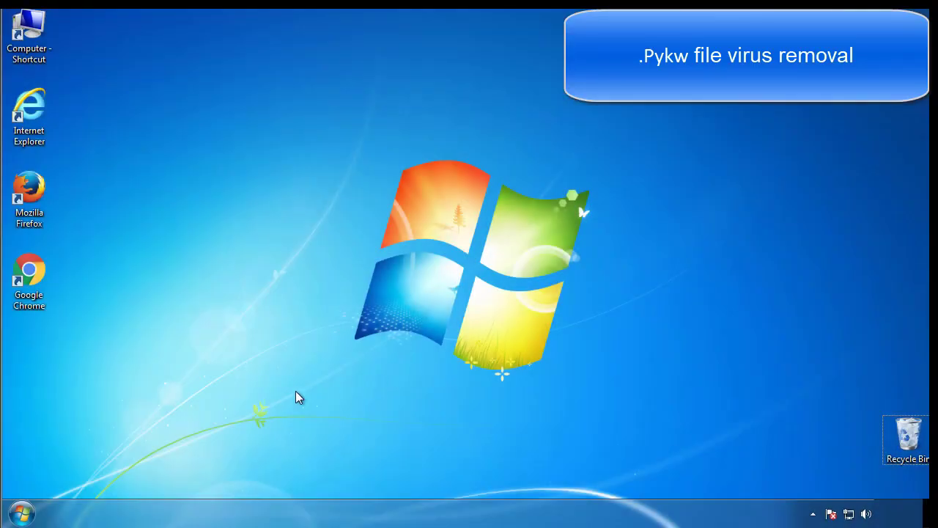
# Step: Launch System Configuration by searching msconfig from the Start menu
pyautogui.click(22, 513)
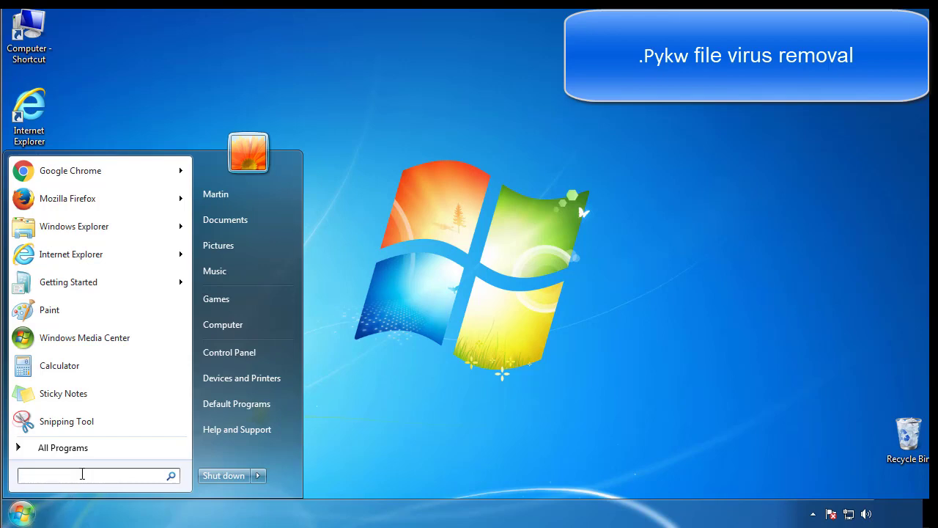
pyautogui.write('msconfig')
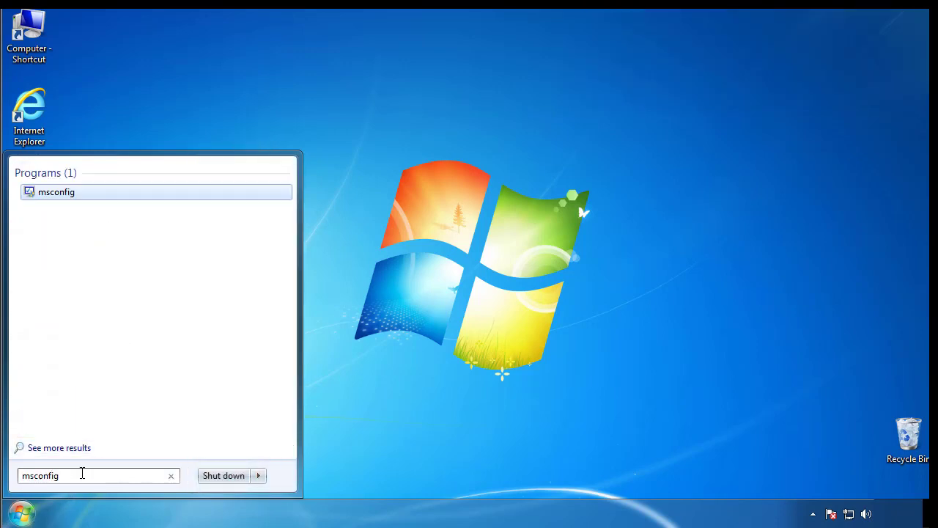
pyautogui.press('Return')
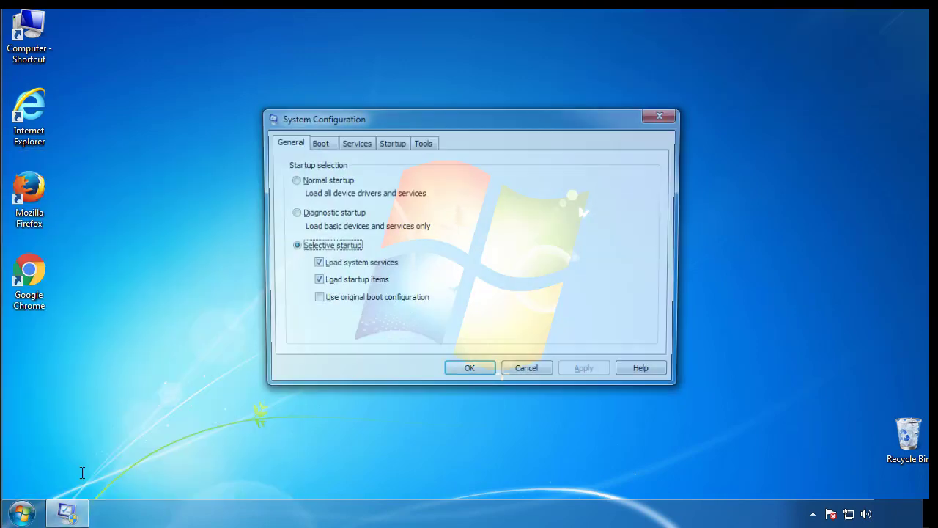
# Step: Enable Safe boot (Minimal) on the Boot tab, apply it, and restart the computer
pyautogui.click(317, 143)
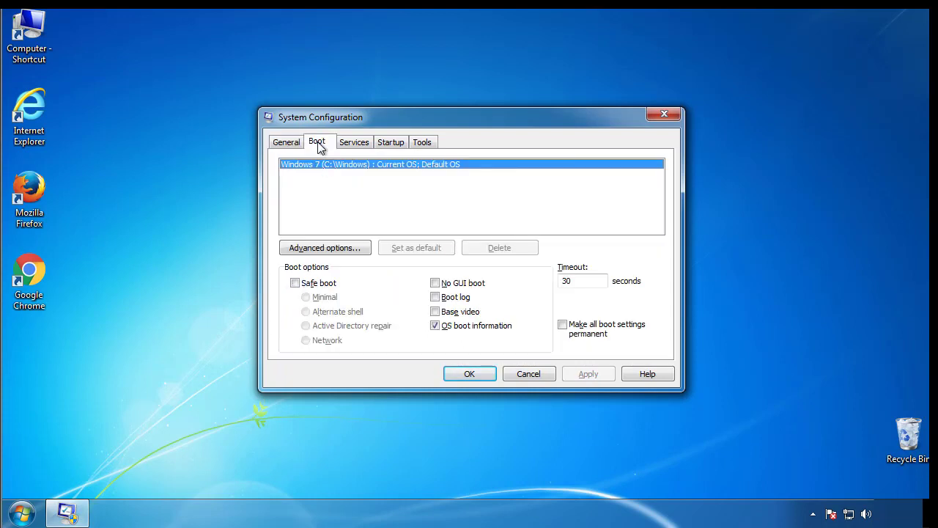
pyautogui.click(295, 283)
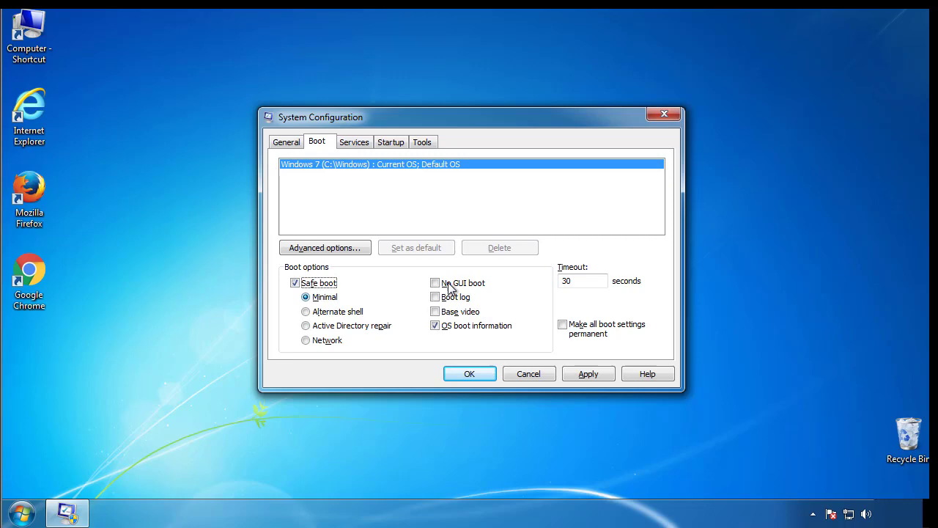
pyautogui.click(477, 375)
pyautogui.click(424, 284)
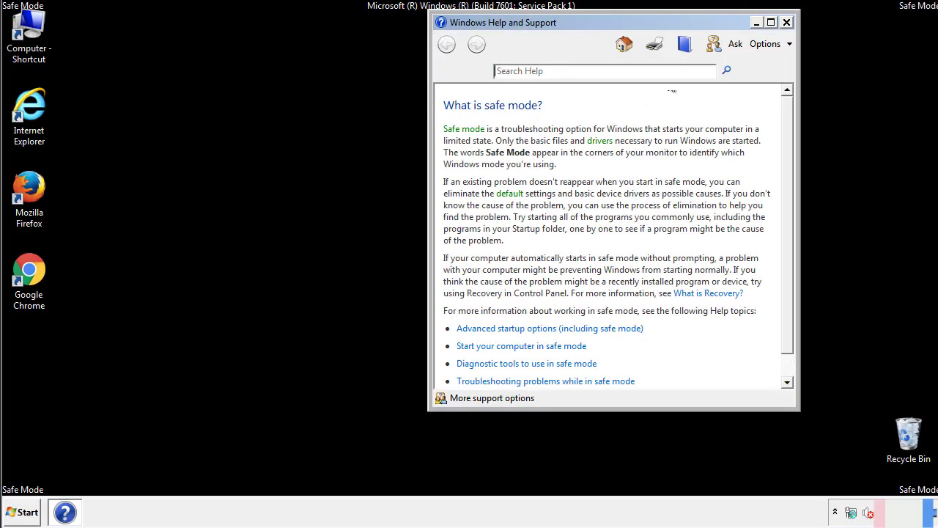
# Step: Dismiss the Safe Mode help and turn on 'Show hidden files, folders, and drives' in Folder Options
pyautogui.click(787, 22)
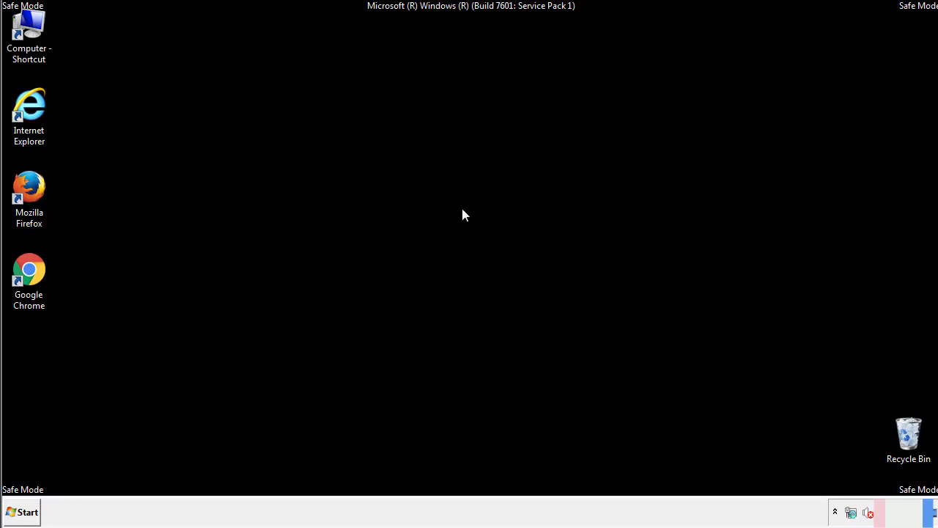
pyautogui.click(29, 511)
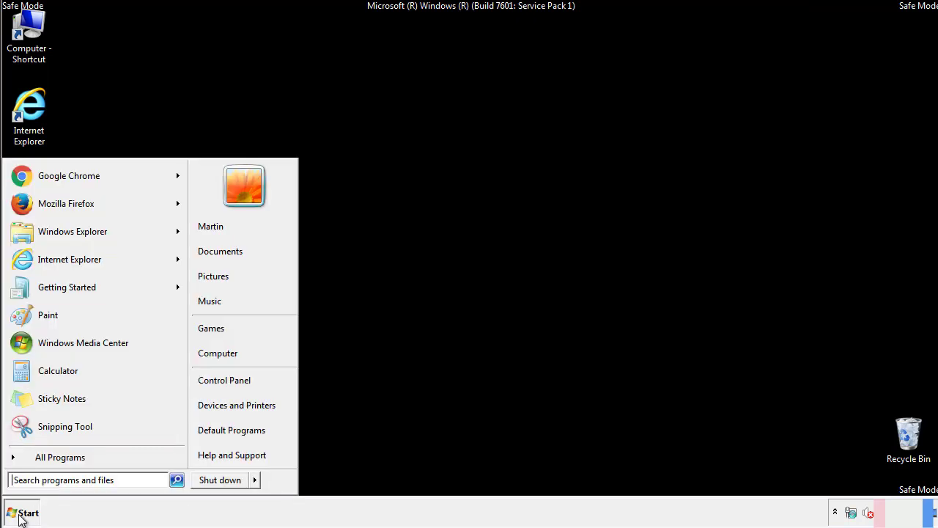
pyautogui.click(233, 378)
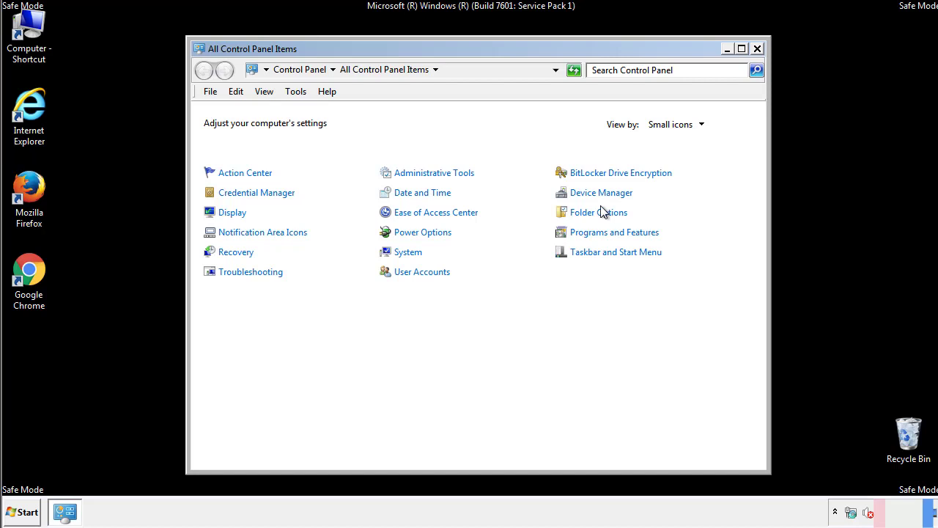
pyautogui.click(600, 213)
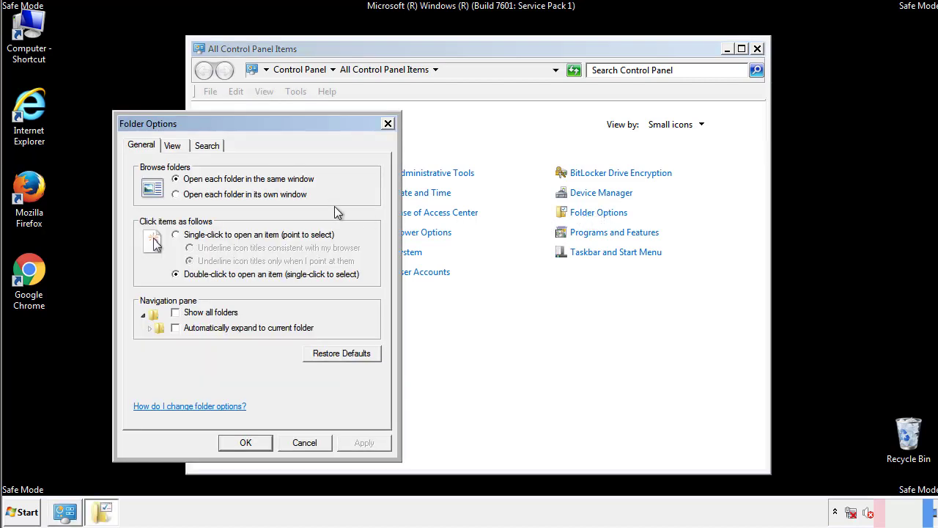
pyautogui.click(174, 148)
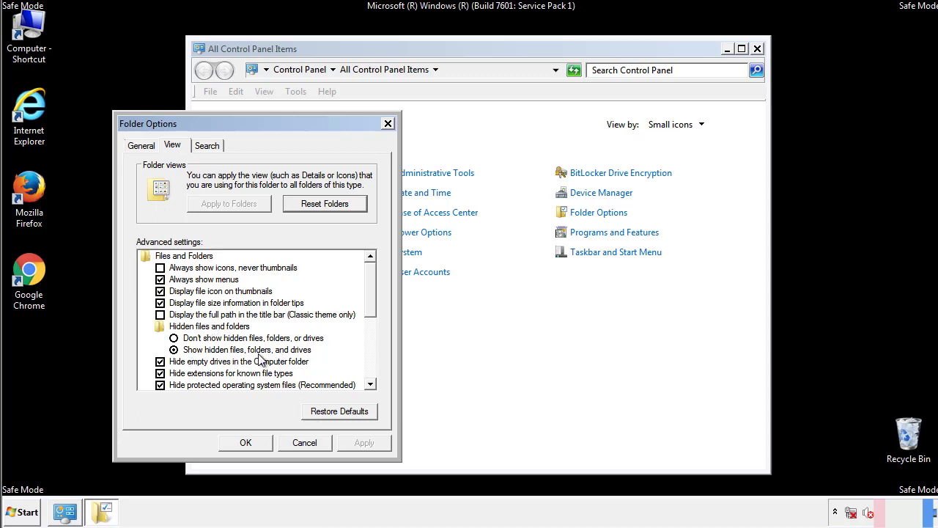
pyautogui.click(252, 441)
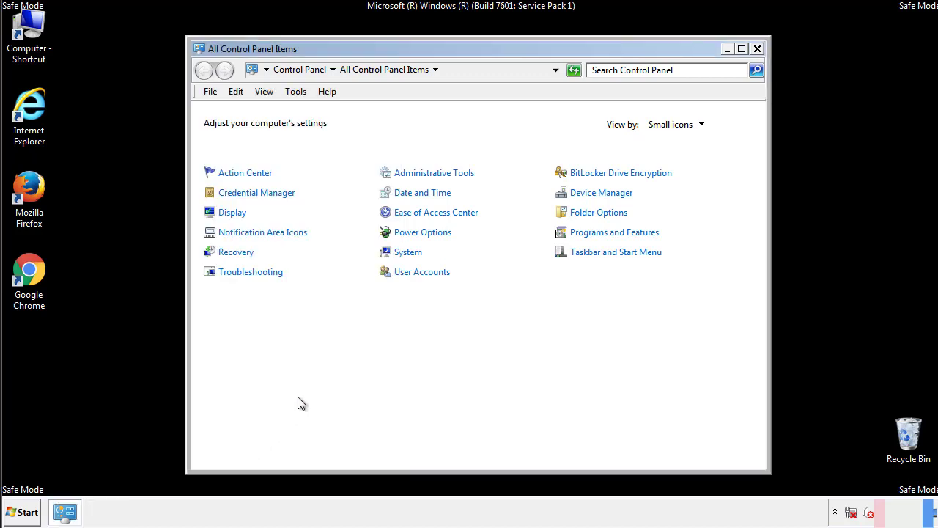
pyautogui.click(757, 49)
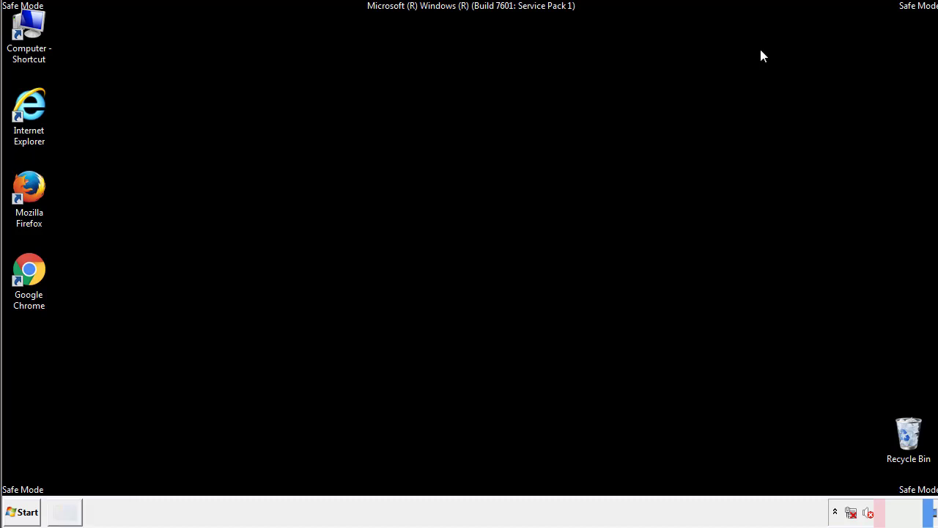
# Step: Browse to C:\Windows\System32\drivers\etc and open the hosts file
pyautogui.doubleClick(38, 26)
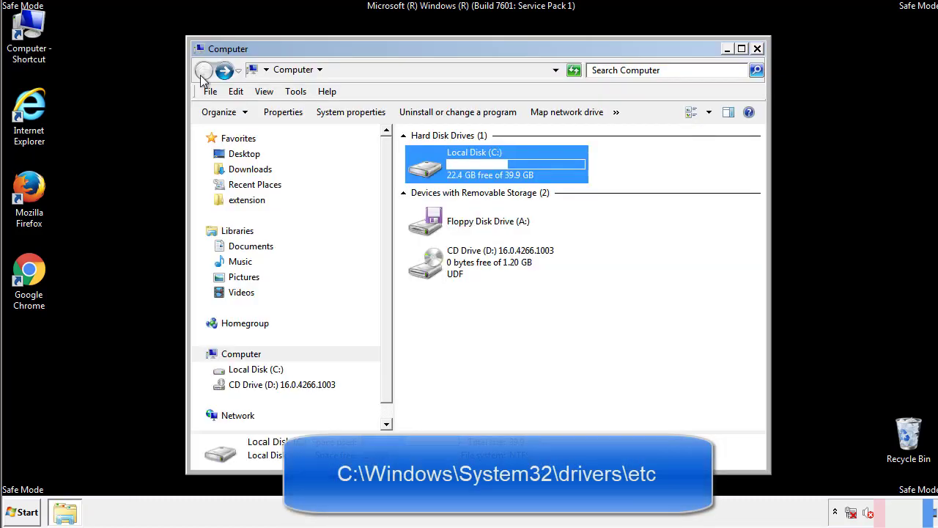
pyautogui.doubleClick(423, 166)
pyautogui.click(427, 269)
pyautogui.doubleClick(427, 269)
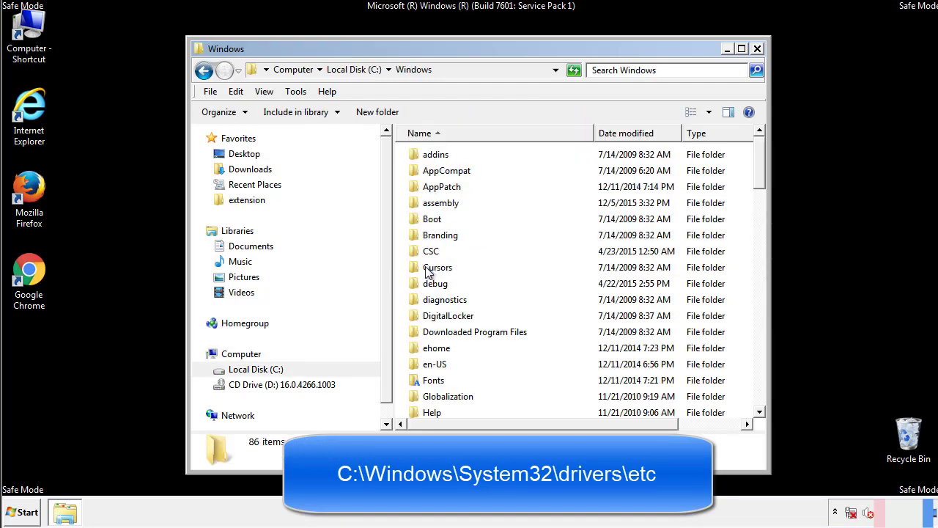
pyautogui.scroll(-2, 432, 329)
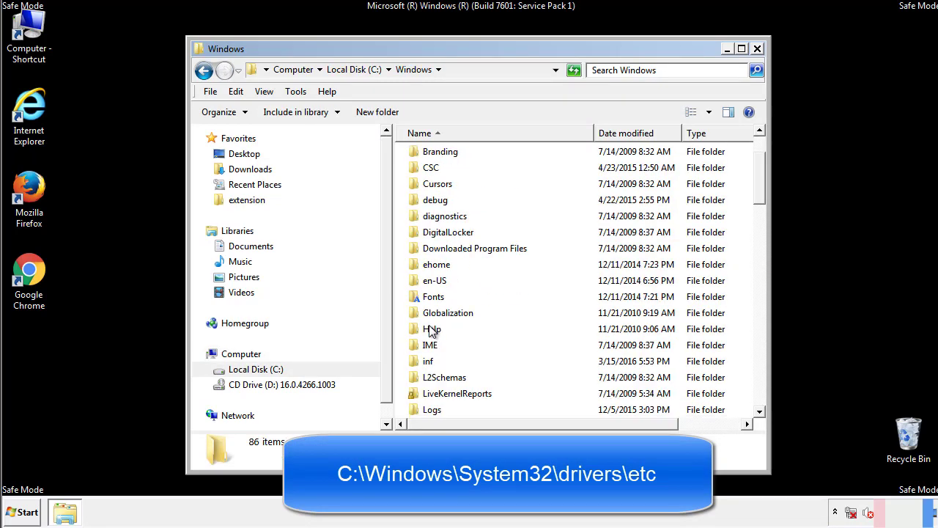
pyautogui.scroll(-7, 432, 331)
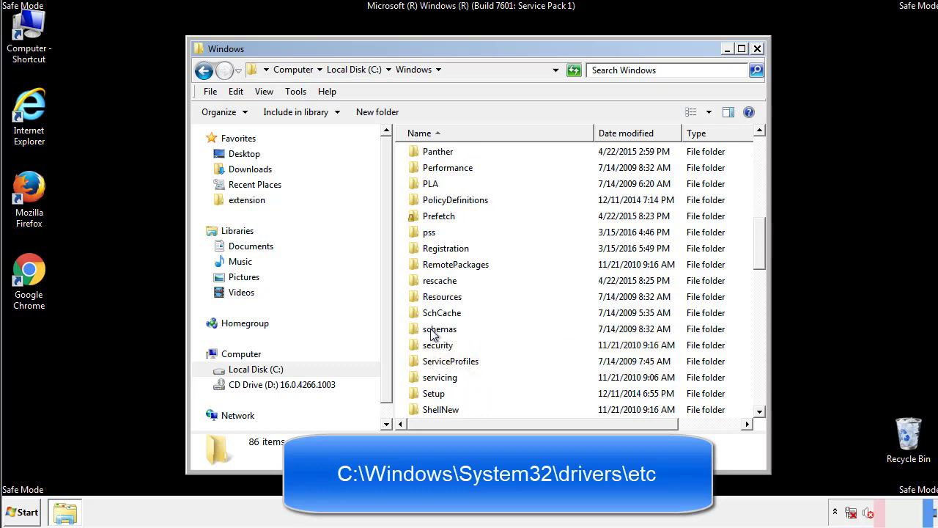
pyautogui.scroll(-2, 433, 333)
pyautogui.doubleClick(442, 377)
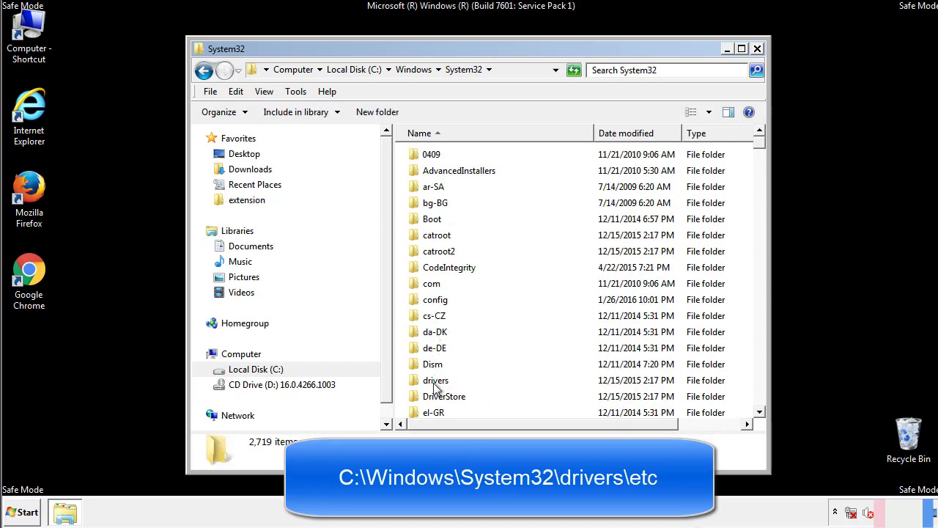
pyautogui.doubleClick(436, 381)
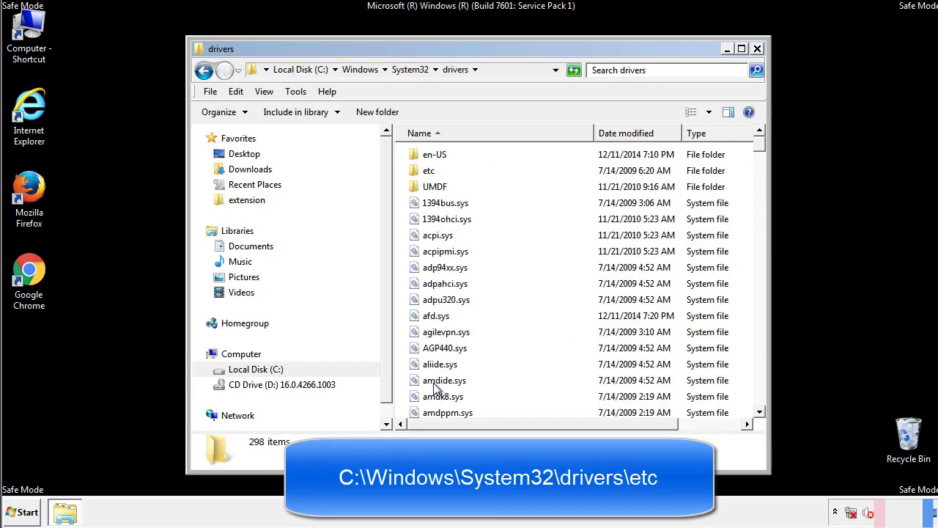
pyautogui.doubleClick(421, 174)
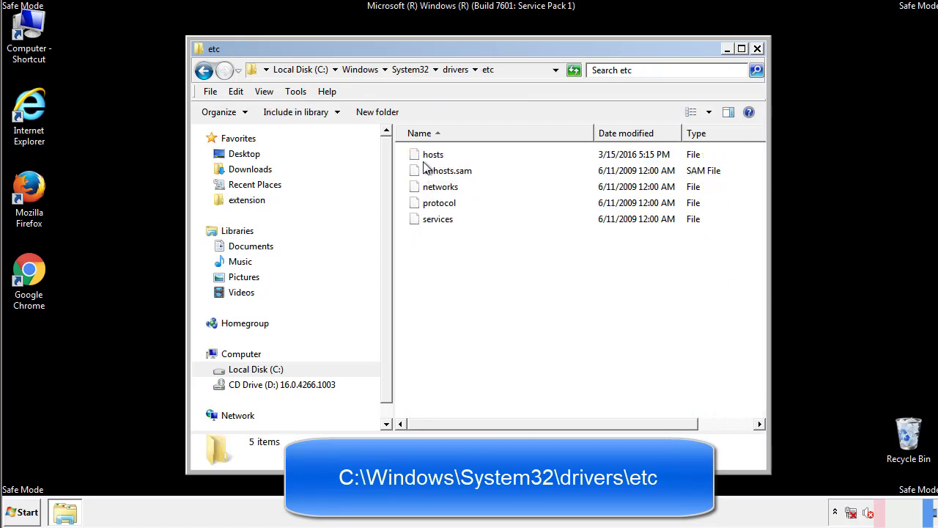
pyautogui.doubleClick(427, 156)
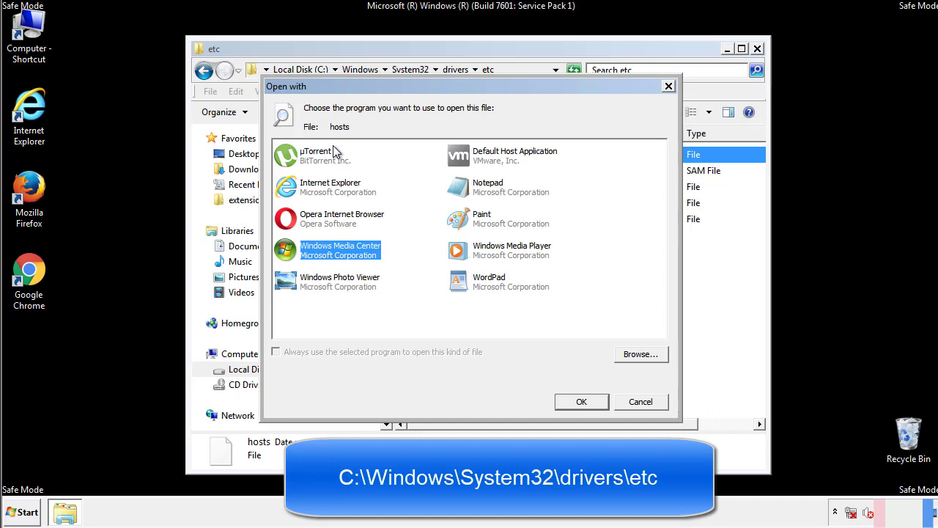
# Step: Open hosts in Notepad, delete the four custom host entries, and save the file
pyautogui.click(475, 191)
pyautogui.click(581, 402)
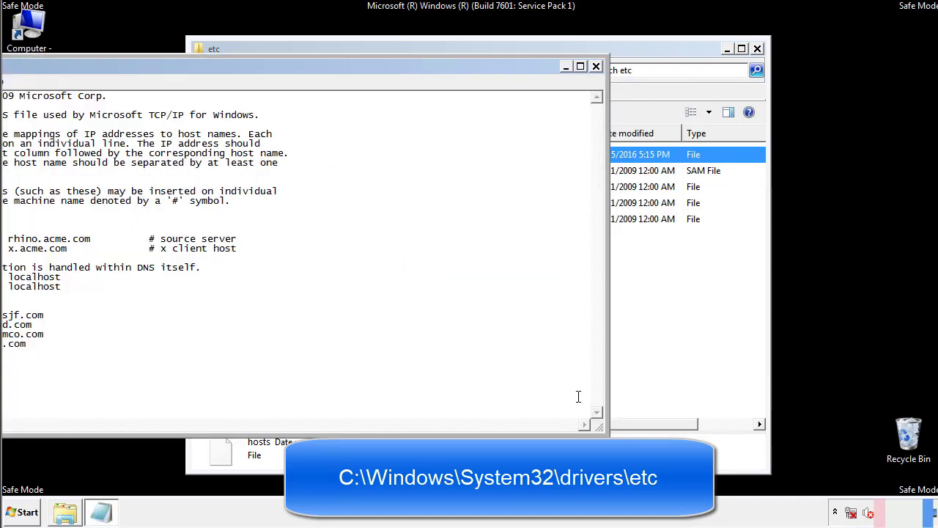
pyautogui.moveTo(383, 66); pyautogui.dragTo(597, 80)
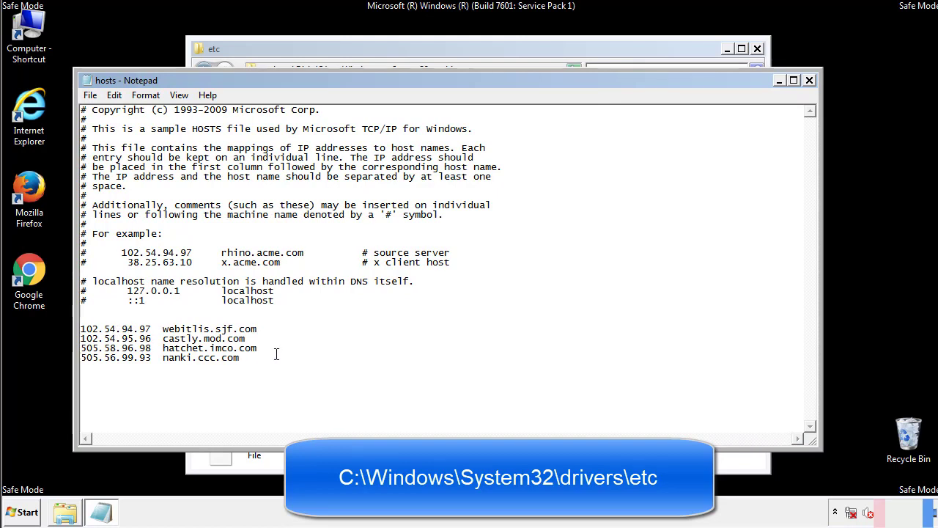
pyautogui.moveTo(262, 359); pyautogui.dragTo(81, 329)
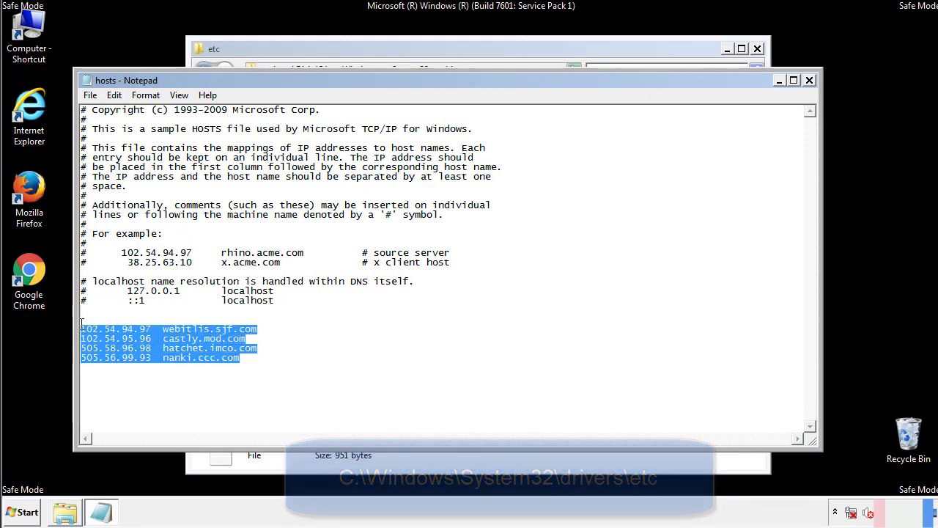
pyautogui.press('Delete')
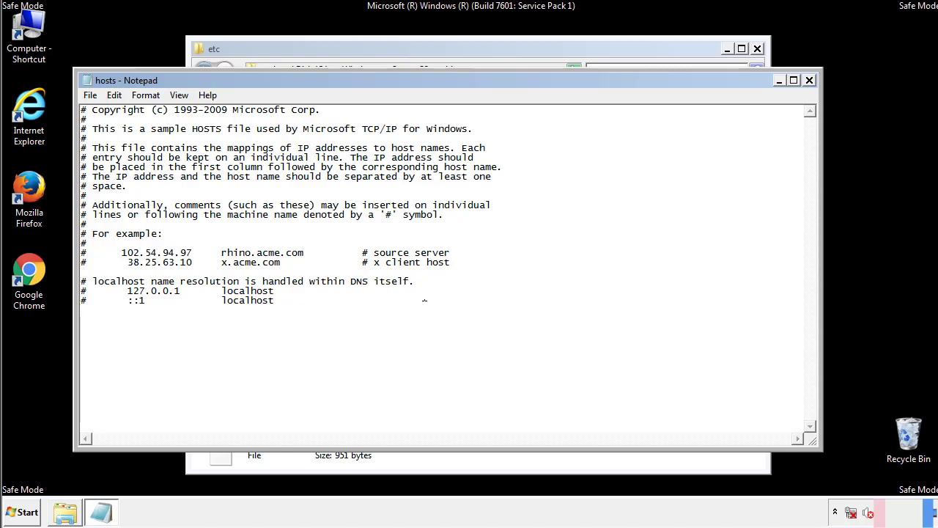
pyautogui.click(810, 81)
pyautogui.click(416, 268)
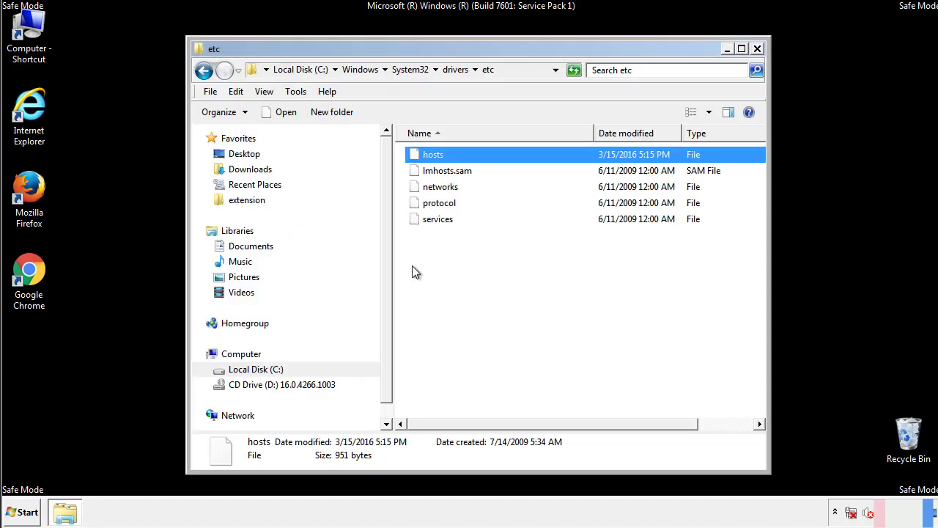
# Step: Close the etc folder and open the Startup folder from All Programs
pyautogui.click(757, 49)
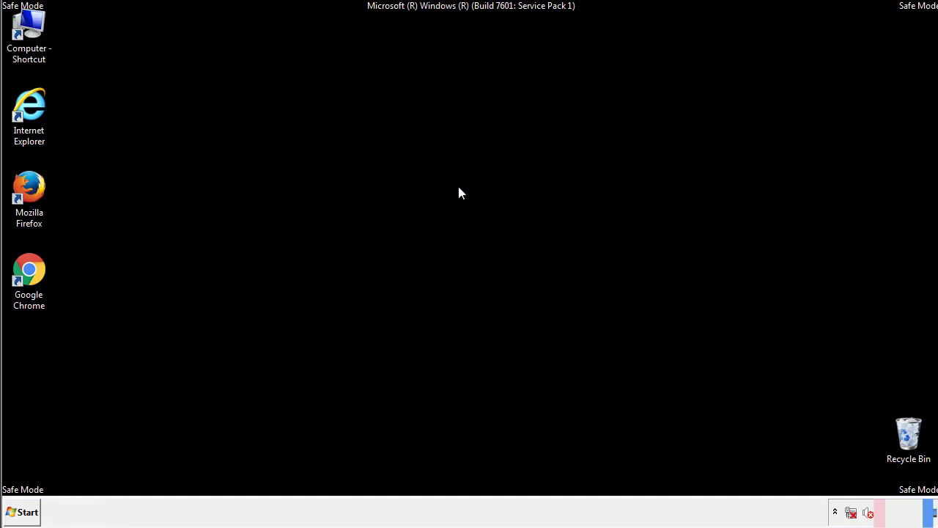
pyautogui.click(24, 512)
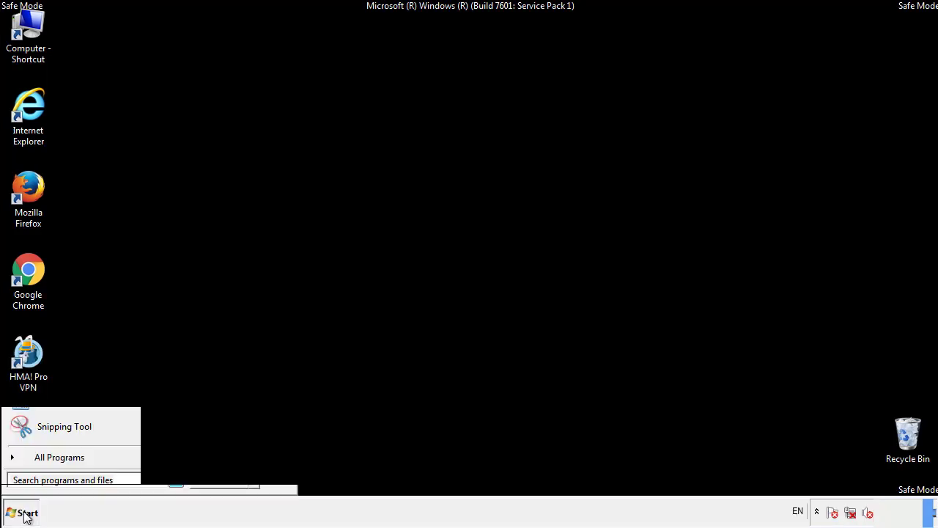
pyautogui.click(42, 462)
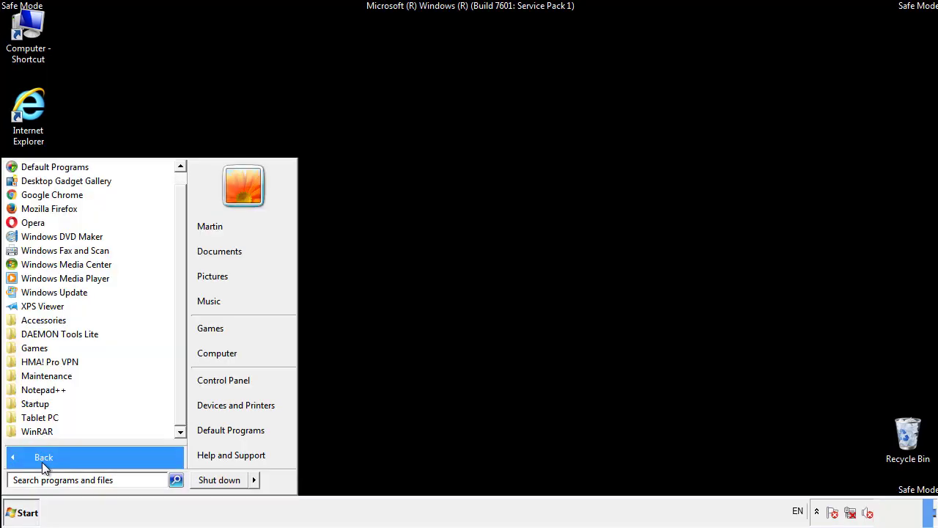
pyautogui.rightClick(40, 406)
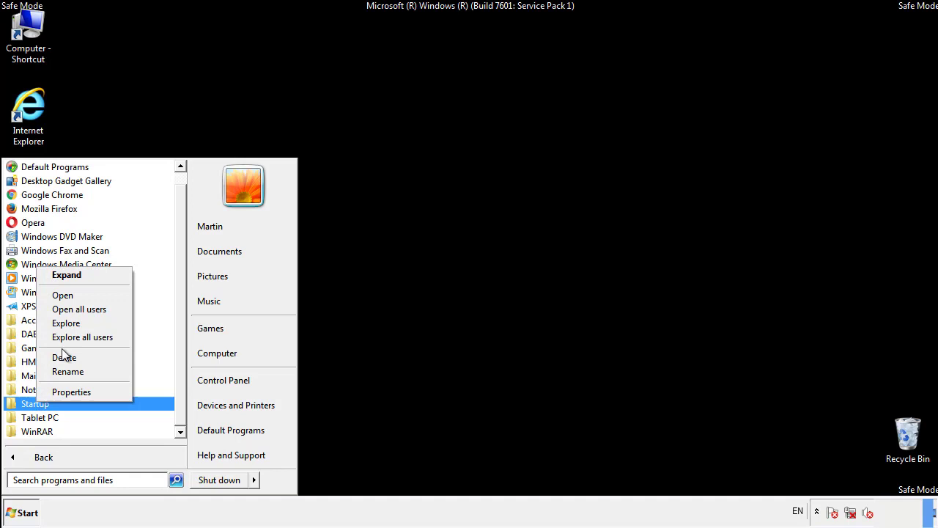
pyautogui.click(71, 295)
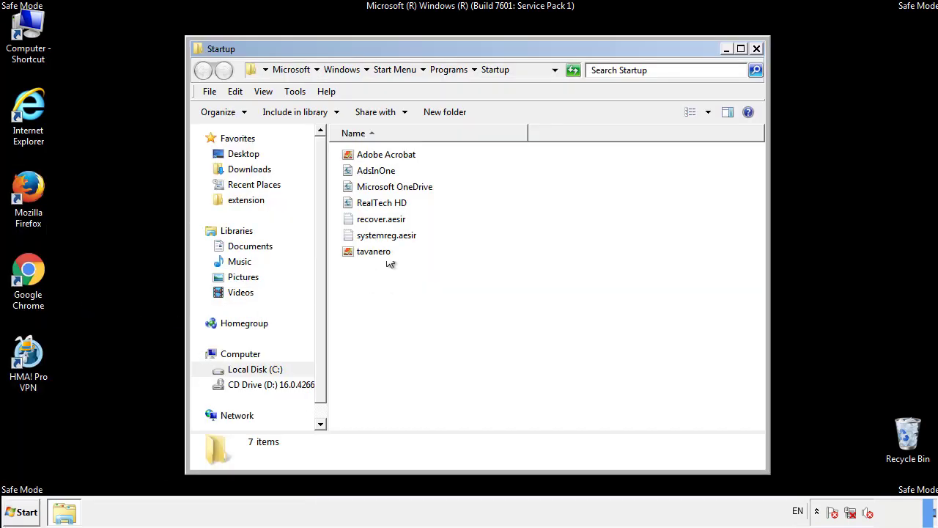
# Step: Delete AdsInOne, recover.aesir, systemreg.aesir and tavanero, then close the Startup window
pyautogui.click(381, 173)
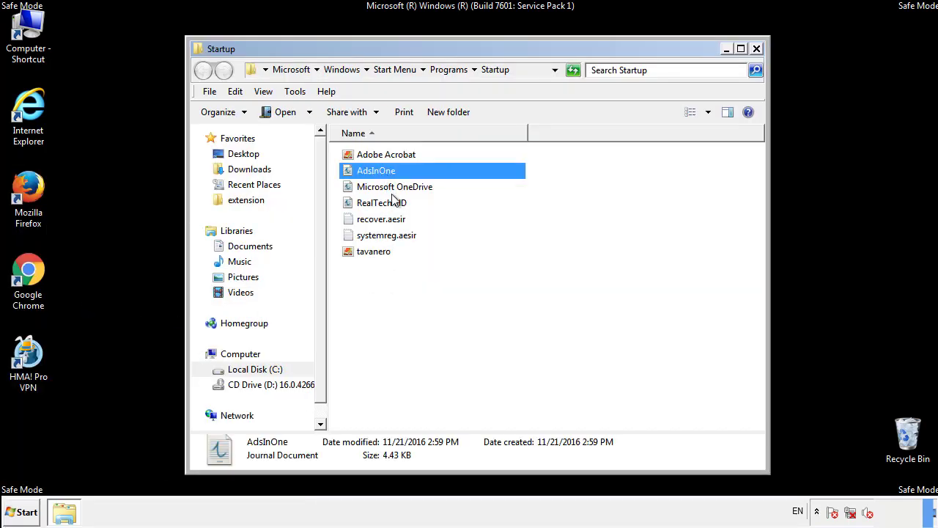
pyautogui.keyDown('ctrl'); pyautogui.click(389, 218); pyautogui.keyUp('ctrl')
pyautogui.keyDown('ctrl'); pyautogui.click(389, 235); pyautogui.keyUp('ctrl')
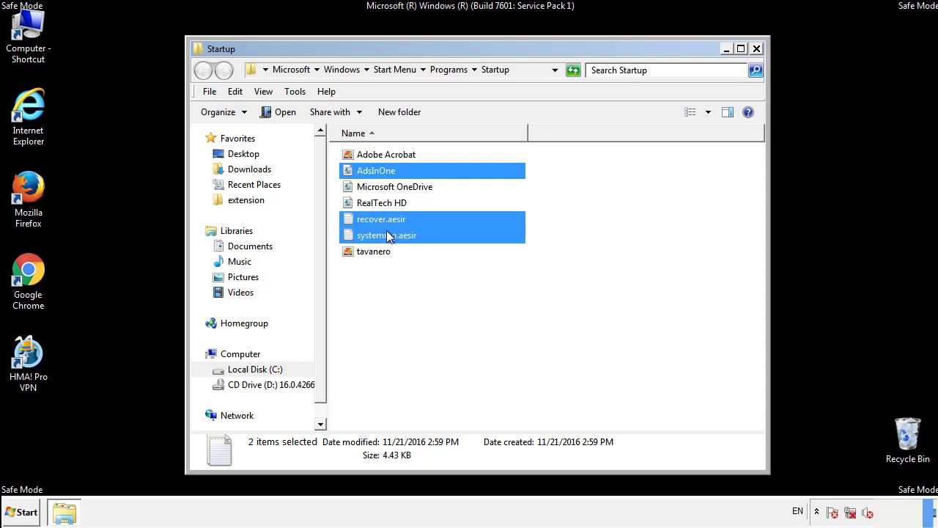
pyautogui.keyDown('ctrl'); pyautogui.click(374, 248); pyautogui.keyUp('ctrl')
pyautogui.rightClick(371, 252)
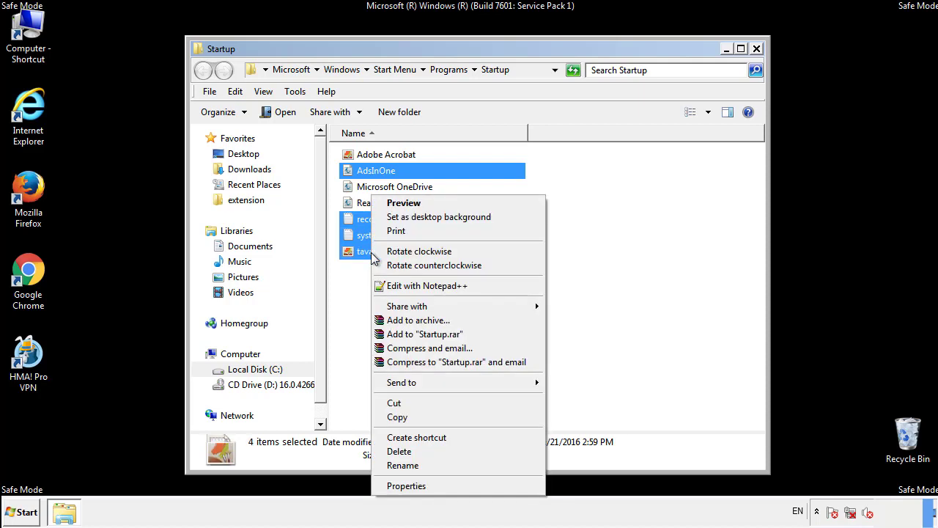
pyautogui.click(399, 451)
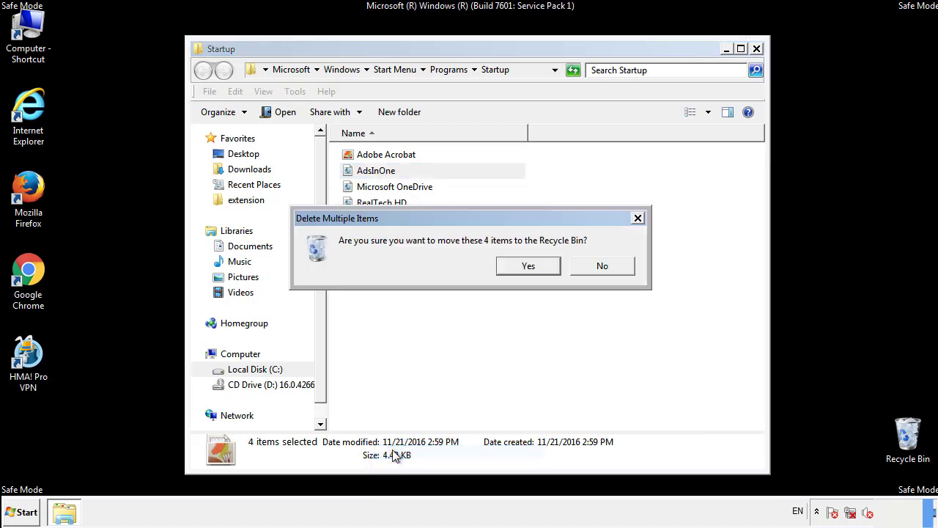
pyautogui.click(520, 267)
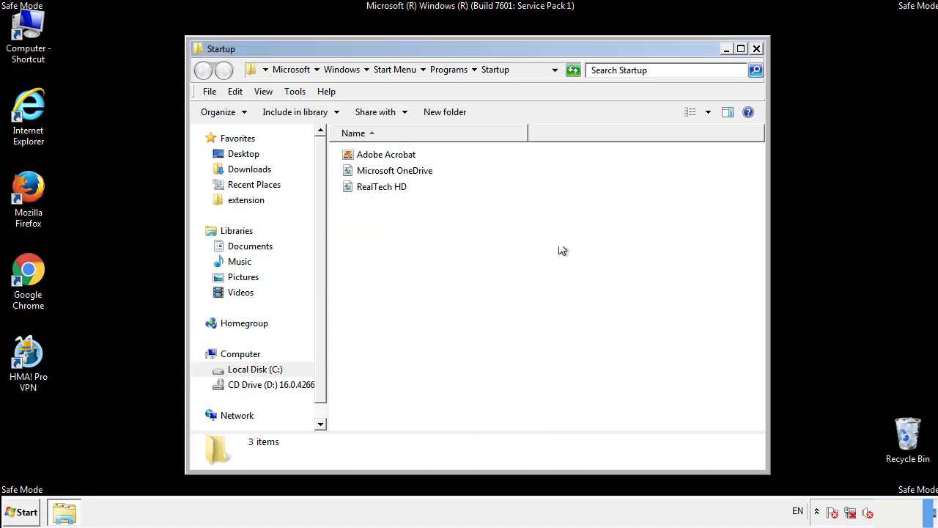
pyautogui.click(758, 51)
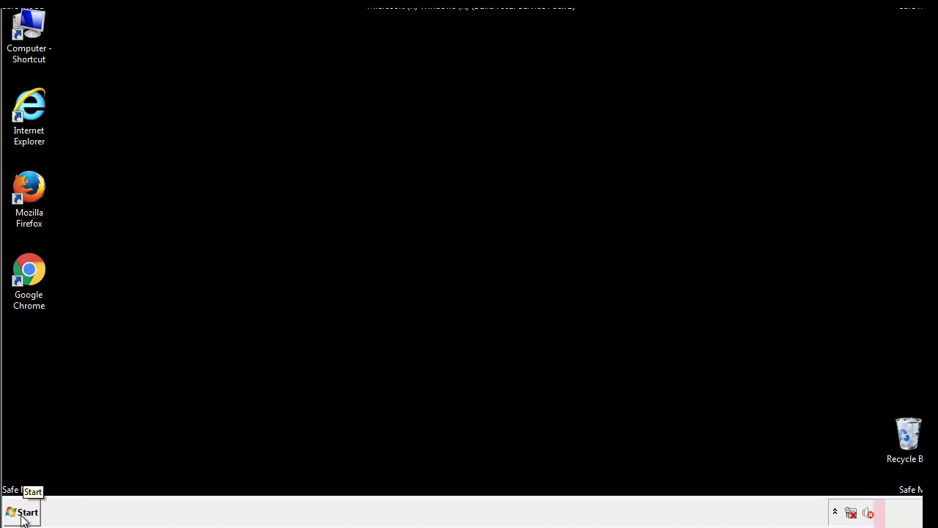
# Step: Launch Registry Editor by searching regedit from the Start menu
pyautogui.click(22, 513)
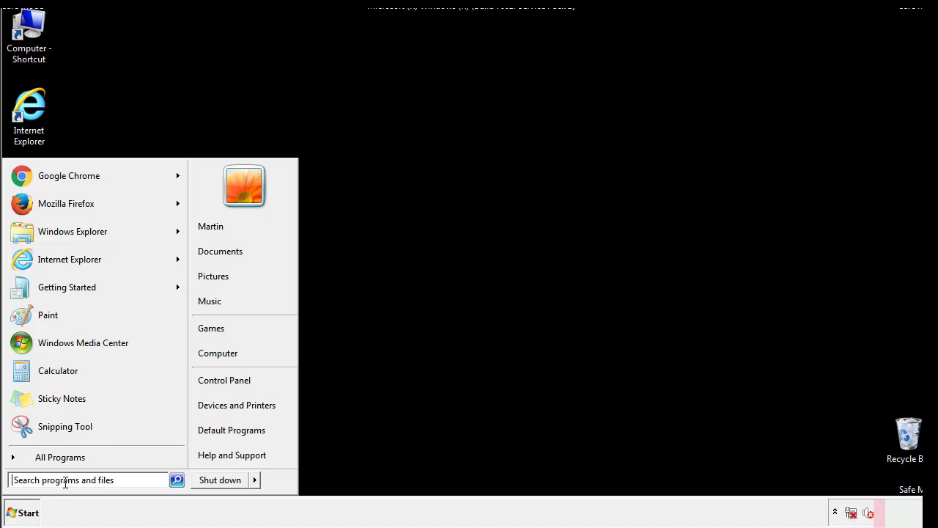
pyautogui.write('reged')
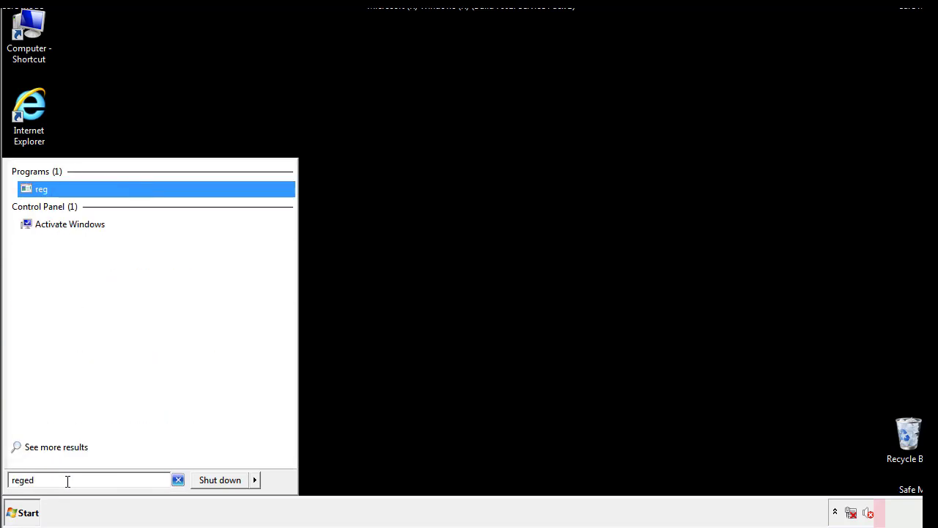
pyautogui.write('it')
pyautogui.press('Return')
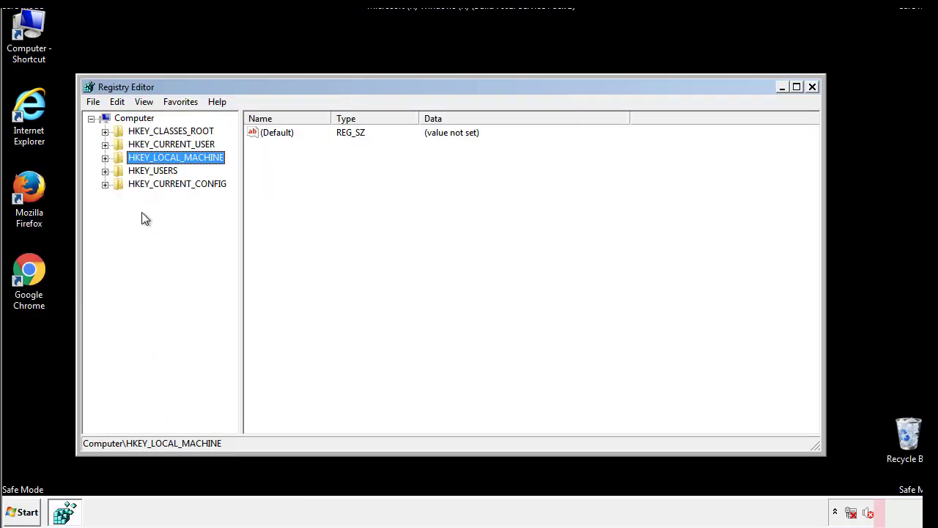
# Step: Expand HKEY_LOCAL_MACHINE\SOFTWARE\Microsoft\Windows\CurrentVersion to show its subkeys
pyautogui.click(105, 158)
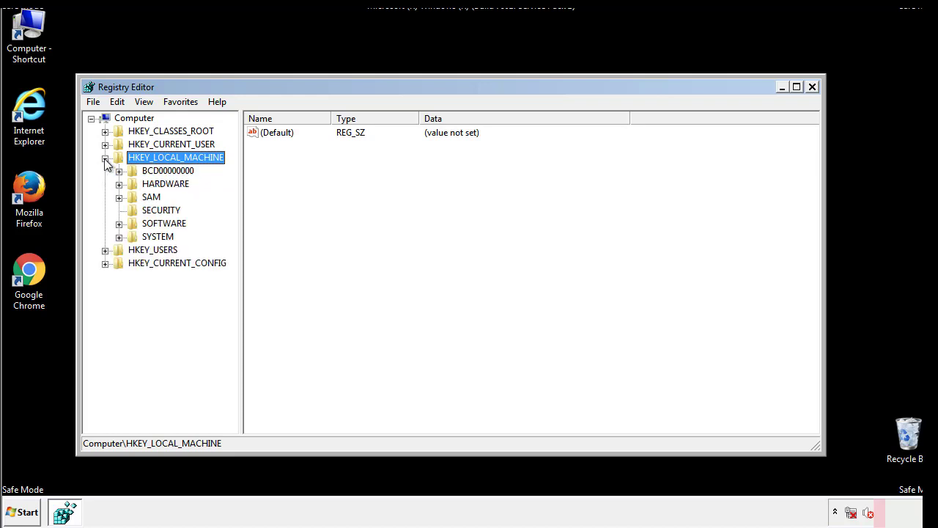
pyautogui.click(119, 224)
pyautogui.moveTo(231, 216); pyautogui.dragTo(233, 242)
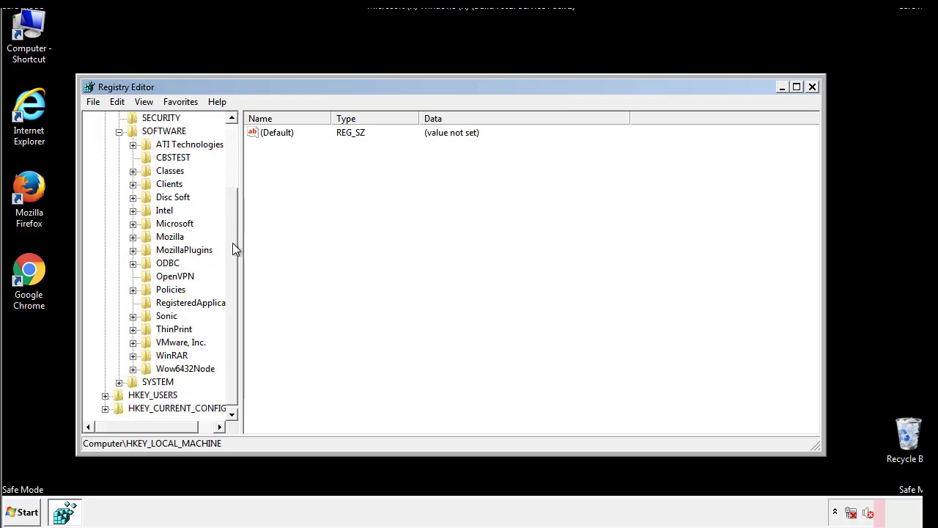
pyautogui.click(132, 224)
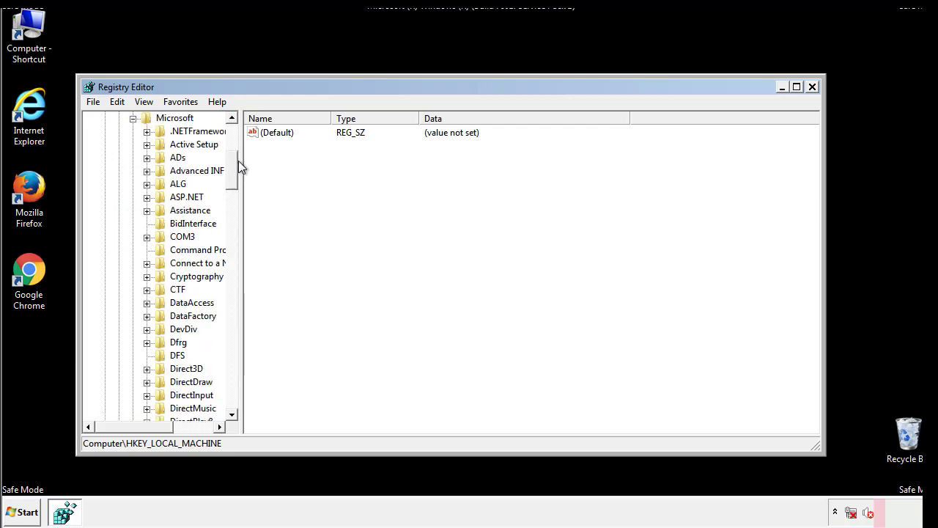
pyautogui.moveTo(231, 179); pyautogui.dragTo(230, 379)
pyautogui.click(146, 225)
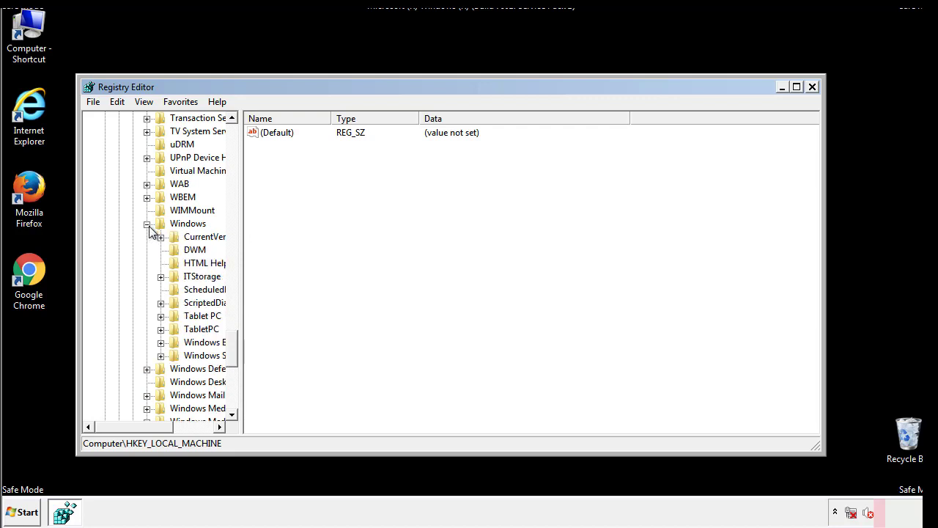
pyautogui.moveTo(129, 429); pyautogui.dragTo(149, 430)
pyautogui.click(123, 236)
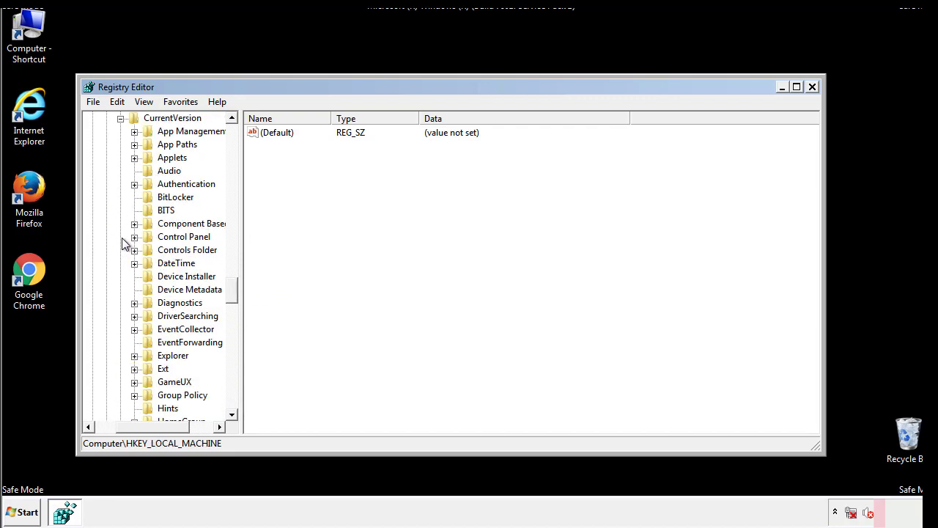
pyautogui.moveTo(239, 290); pyautogui.dragTo(233, 339)
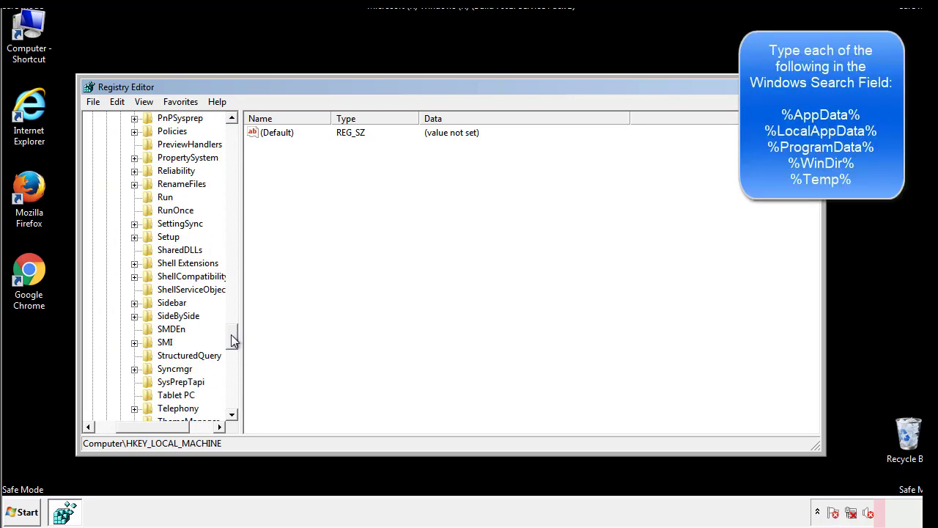
# Step: Delete the tappi.loc value from the HKLM CurrentVersion Run key
pyautogui.click(152, 198)
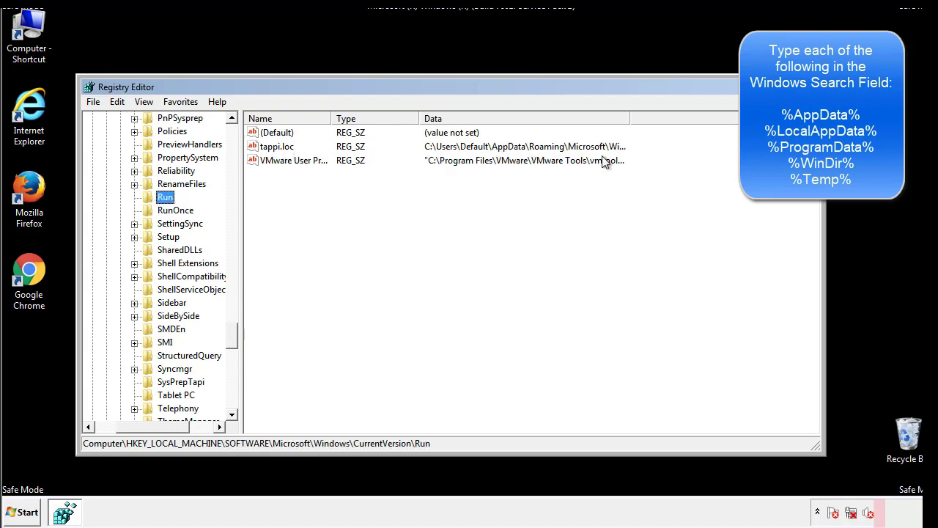
pyautogui.click(278, 151)
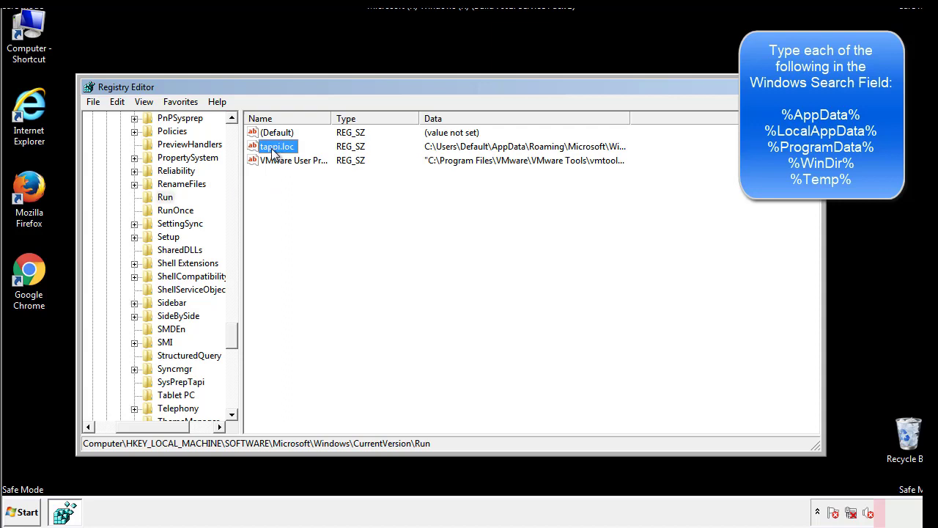
pyautogui.rightClick(274, 150)
pyautogui.click(292, 190)
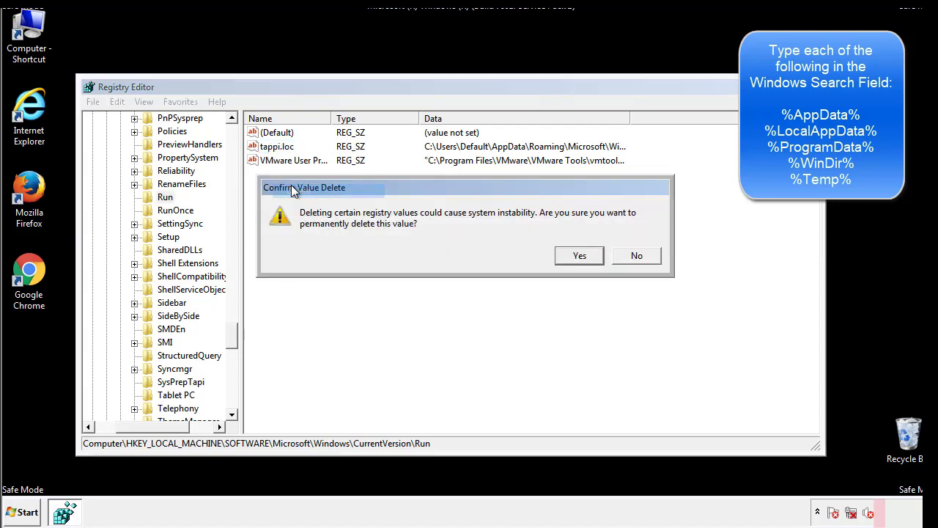
pyautogui.click(571, 256)
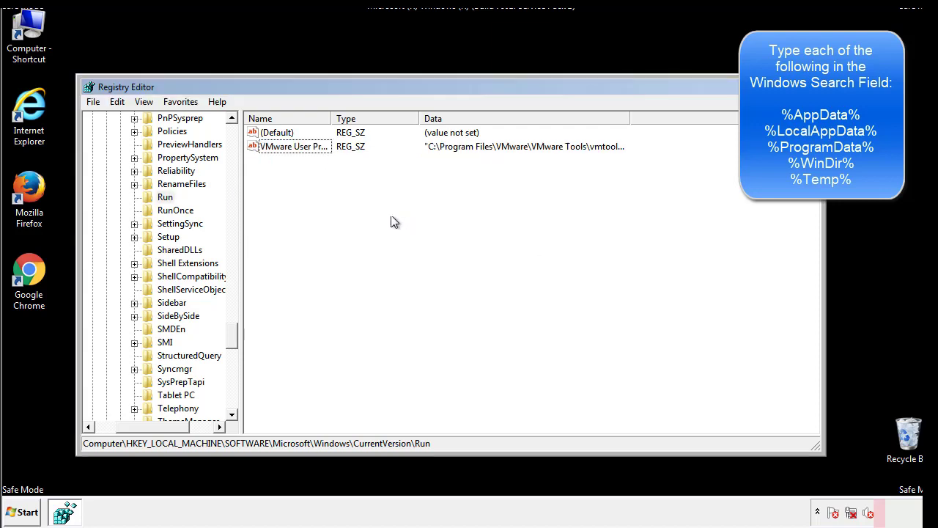
pyautogui.scroll(-1, 232, 341)
pyautogui.moveTo(232, 341); pyautogui.dragTo(232, 398)
pyautogui.moveTo(156, 428); pyautogui.dragTo(92, 433)
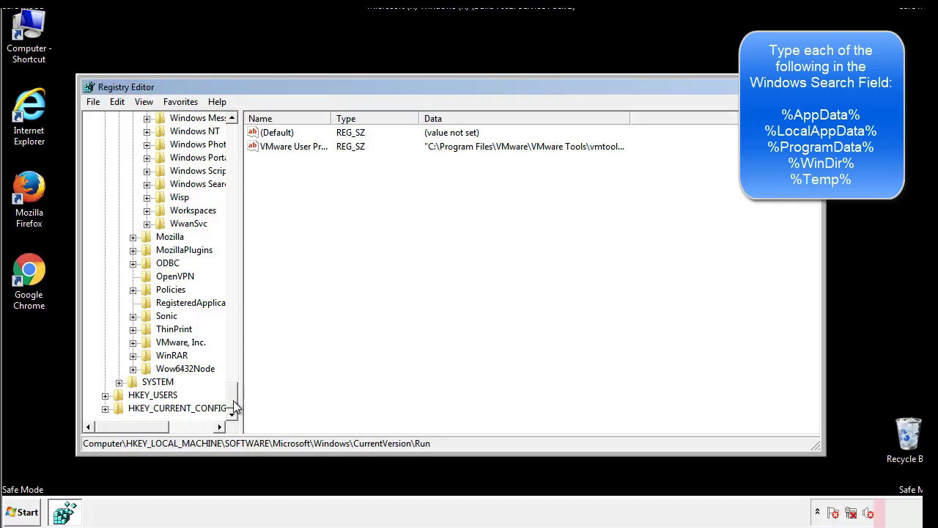
pyautogui.moveTo(234, 403); pyautogui.dragTo(238, 139)
# Step: Collapse HKLM and expand HKEY_CURRENT_USER\Software\Microsoft\Windows\CurrentVersion
pyautogui.click(105, 157)
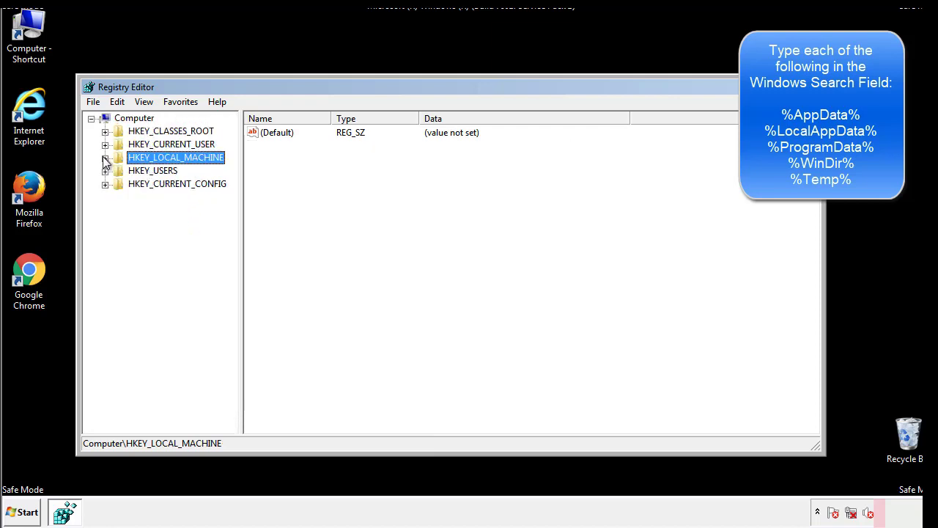
pyautogui.click(105, 144)
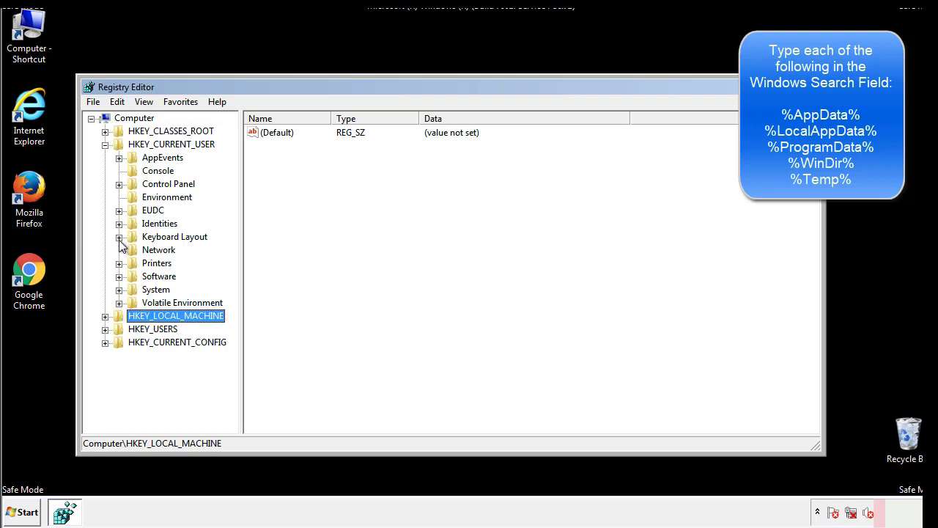
pyautogui.click(119, 276)
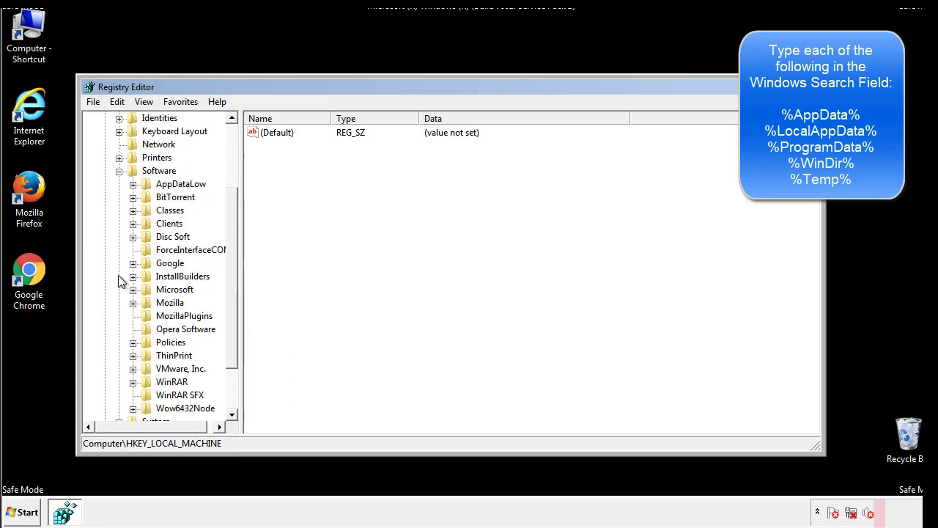
pyautogui.moveTo(230, 266); pyautogui.dragTo(230, 279)
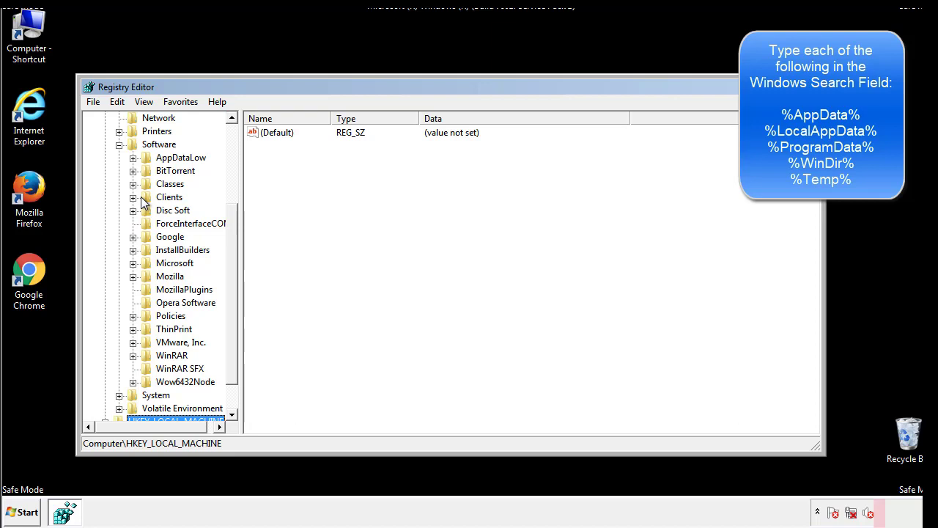
pyautogui.click(133, 265)
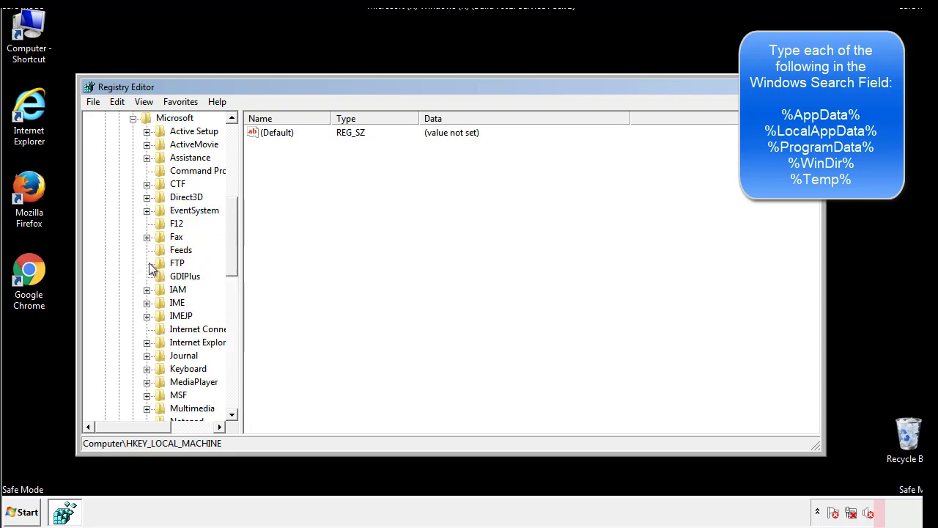
pyautogui.moveTo(230, 214); pyautogui.dragTo(233, 311)
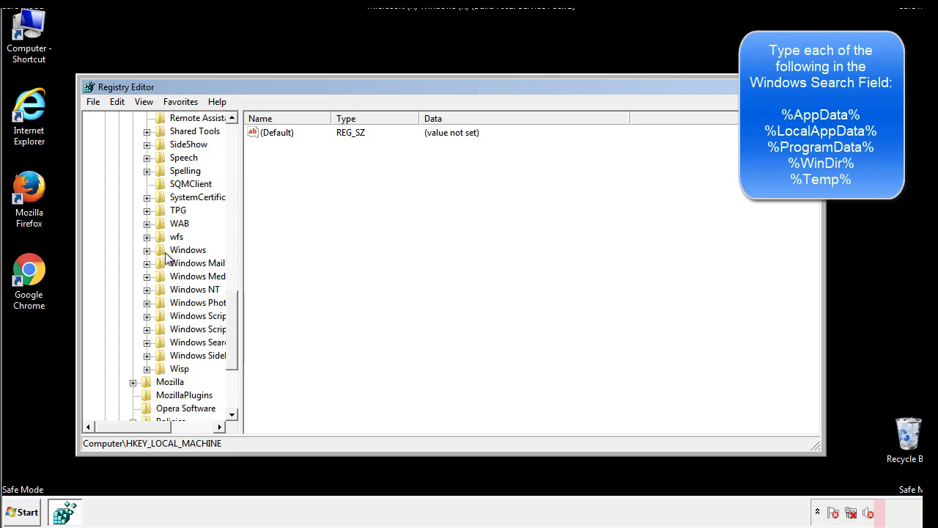
pyautogui.click(147, 250)
pyautogui.click(160, 263)
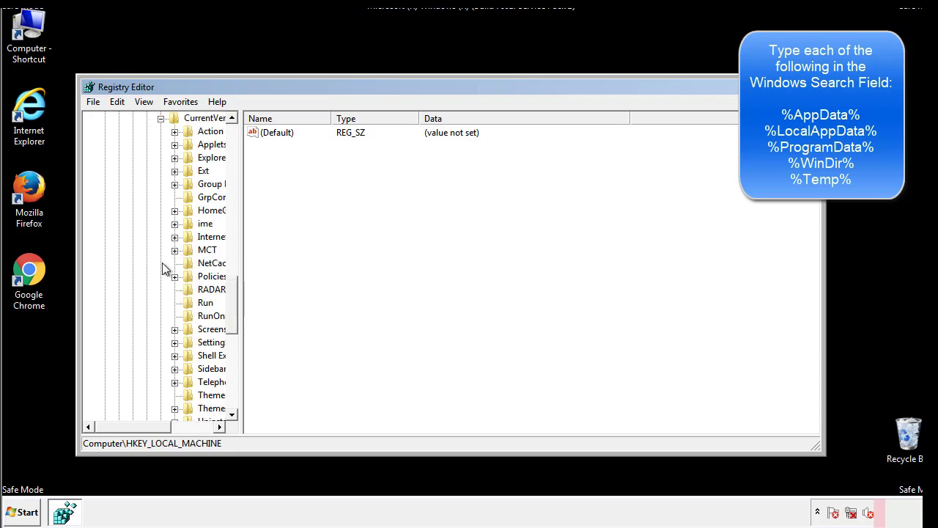
pyautogui.moveTo(141, 430); pyautogui.dragTo(165, 427)
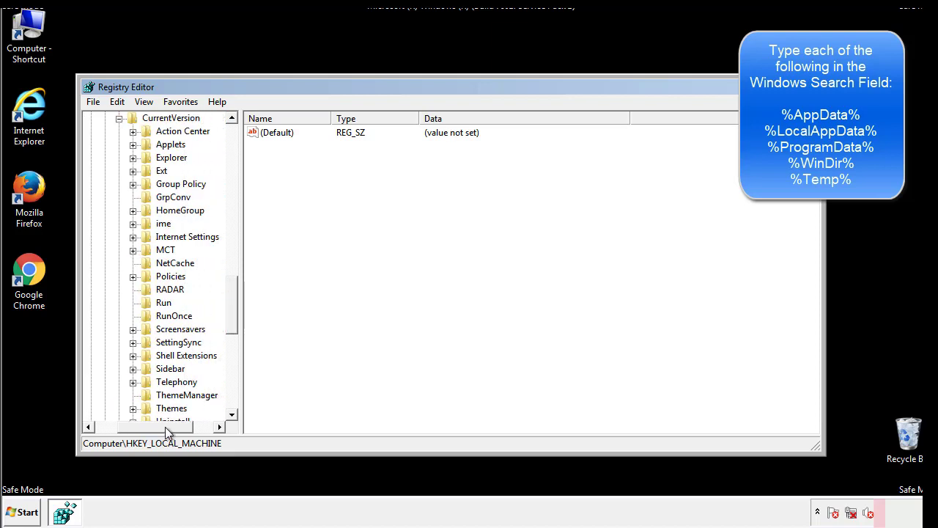
# Step: Inspect the current user's Run key values, then collapse the Windows key
pyautogui.click(161, 299)
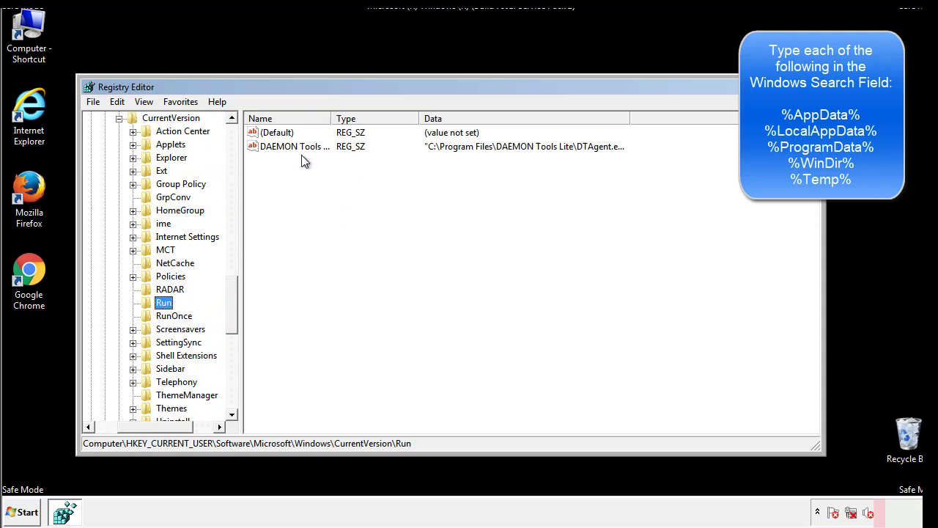
pyautogui.click(401, 173)
pyautogui.moveTo(155, 425); pyautogui.dragTo(134, 426)
pyautogui.moveTo(234, 318); pyautogui.dragTo(231, 305)
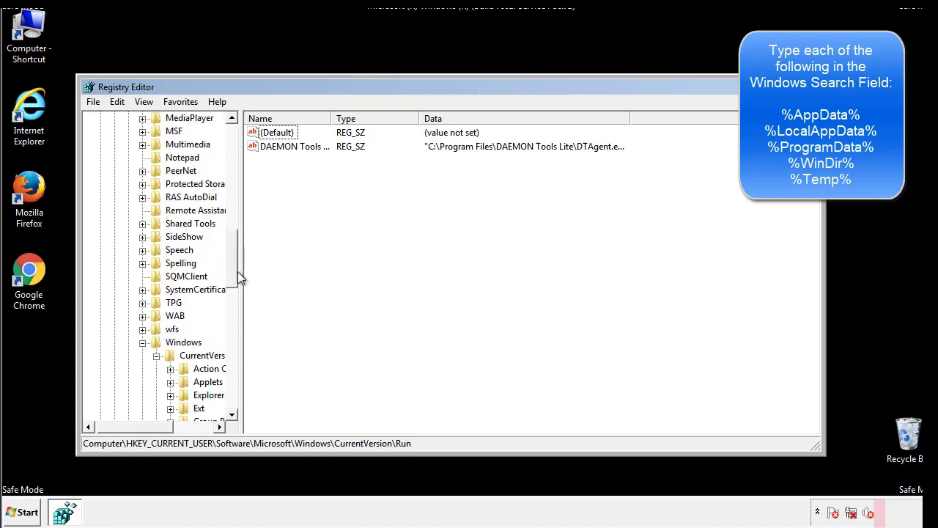
pyautogui.click(143, 342)
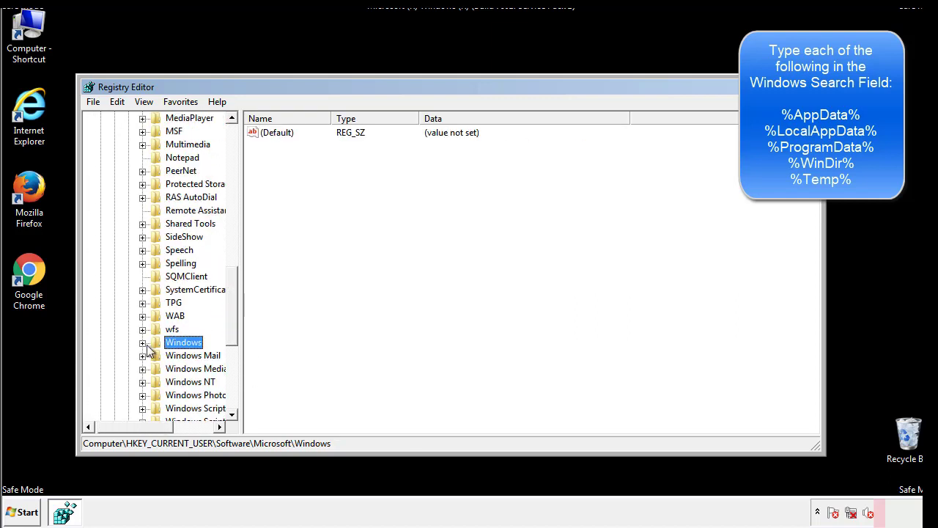
pyautogui.moveTo(236, 326); pyautogui.dragTo(236, 181)
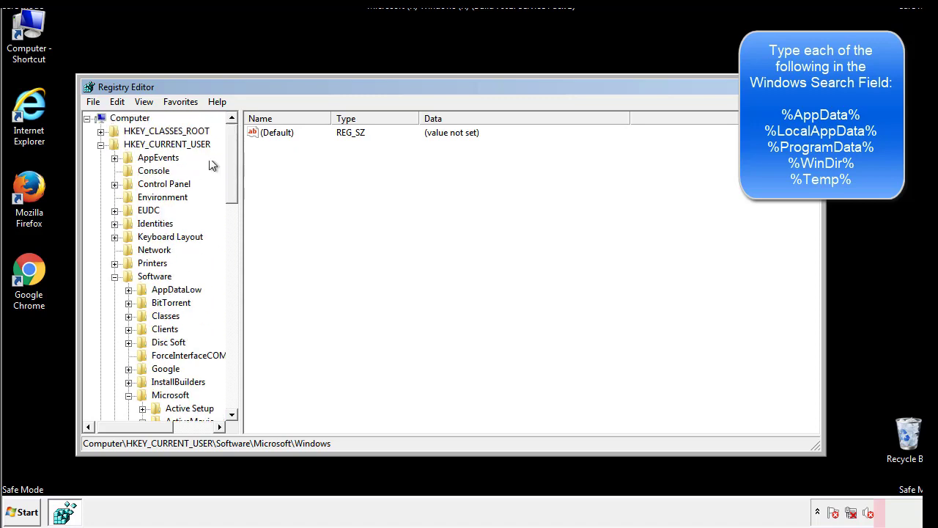
# Step: Search the registry for %tem with Edit > Find
pyautogui.click(117, 102)
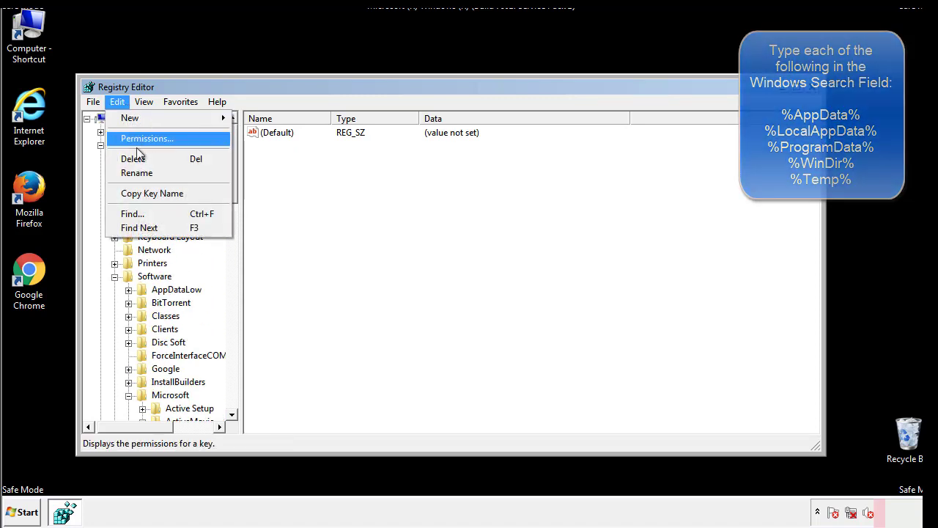
pyautogui.click(133, 213)
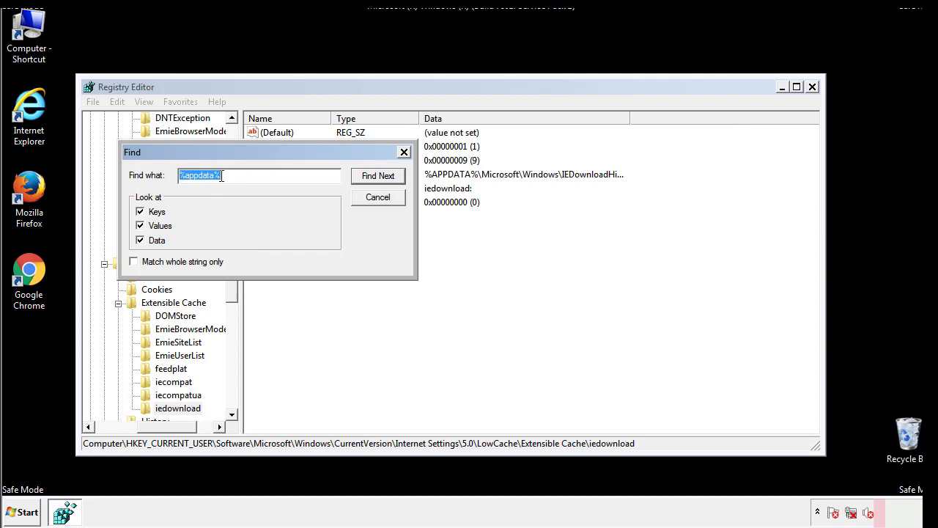
pyautogui.write('%temp%')
pyautogui.press('Return')
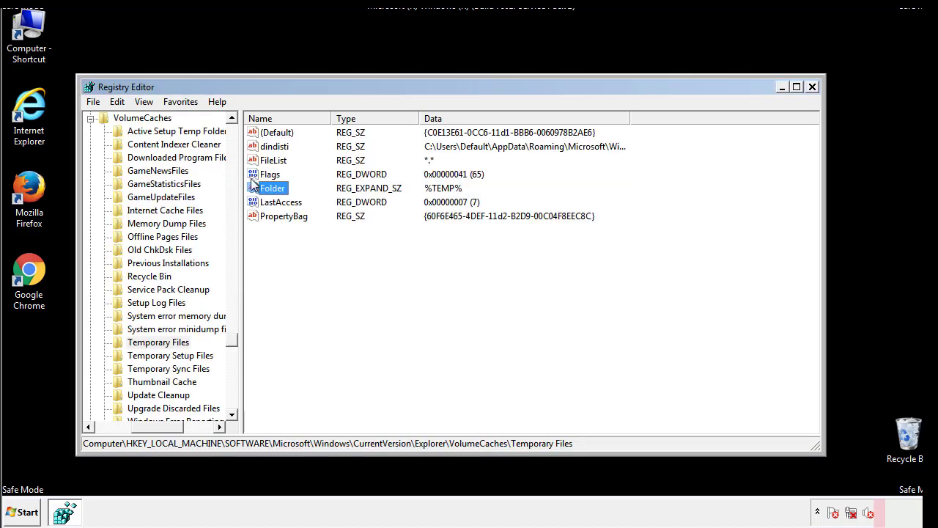
# Step: Delete all seven values in the Temporary Files key, including dindisti
pyautogui.click(383, 257)
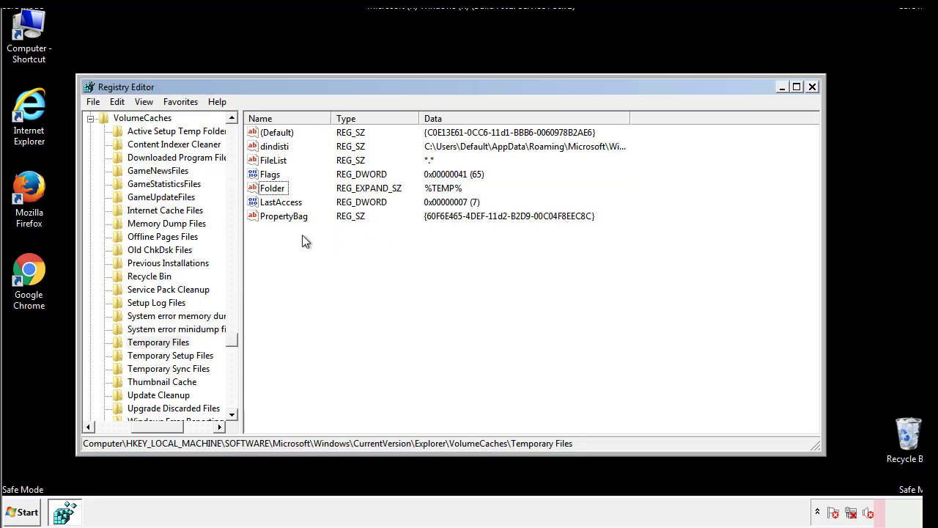
pyautogui.moveTo(301, 235); pyautogui.dragTo(264, 132)
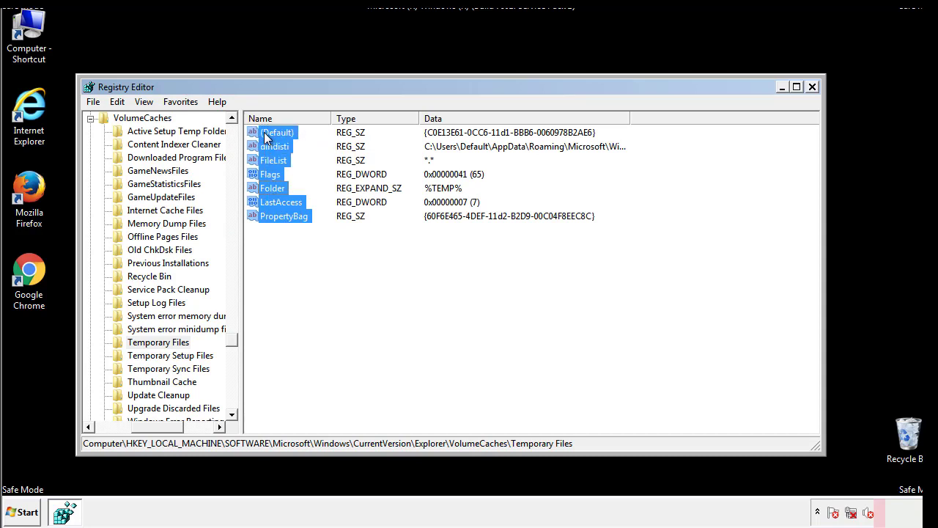
pyautogui.rightClick(265, 132)
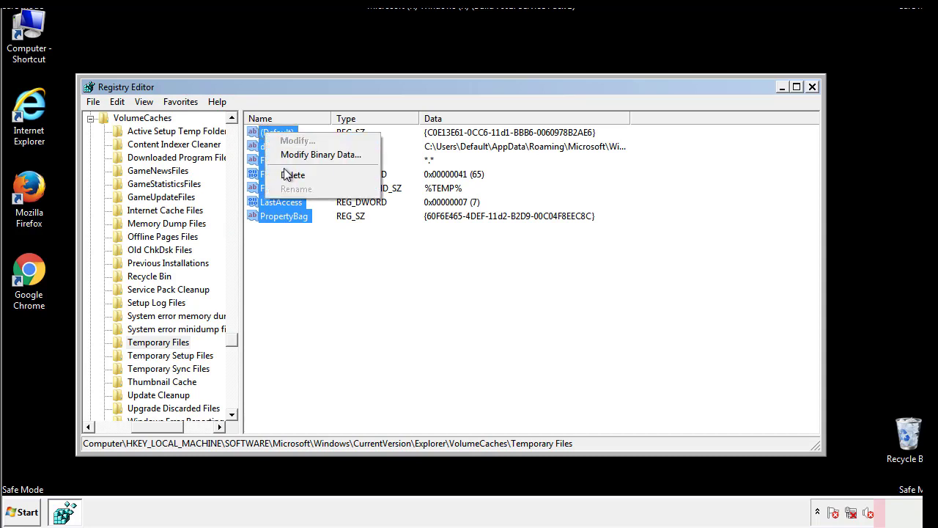
pyautogui.click(285, 173)
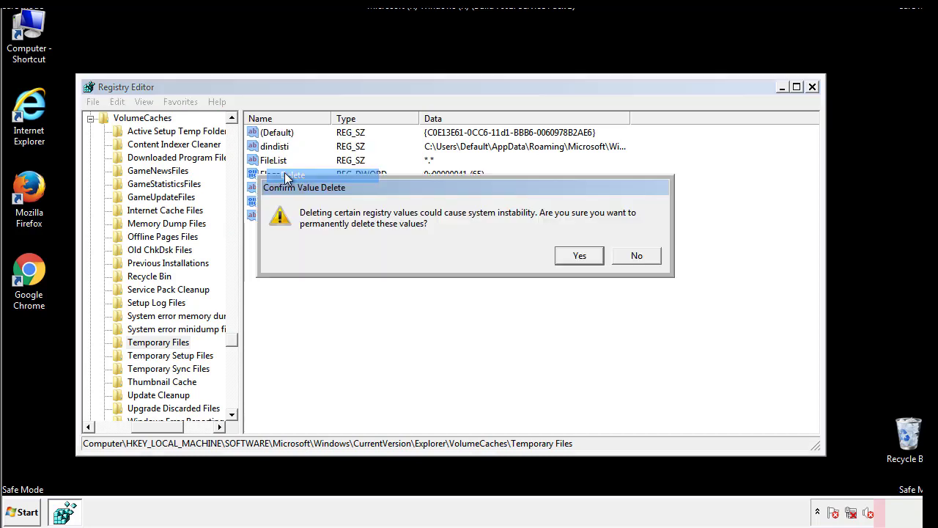
pyautogui.click(591, 255)
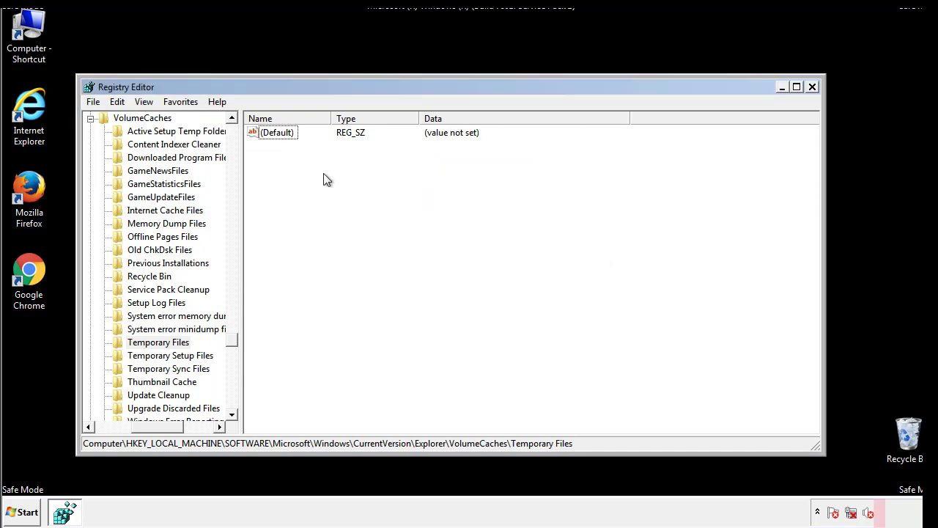
# Step: Close Registry Editor and relaunch System Configuration with an msconfig search
pyautogui.click(813, 88)
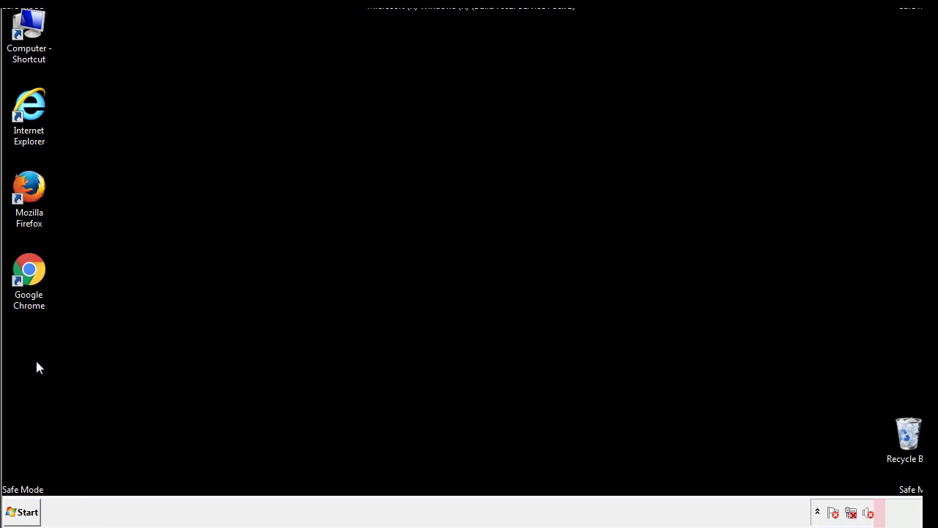
pyautogui.click(19, 513)
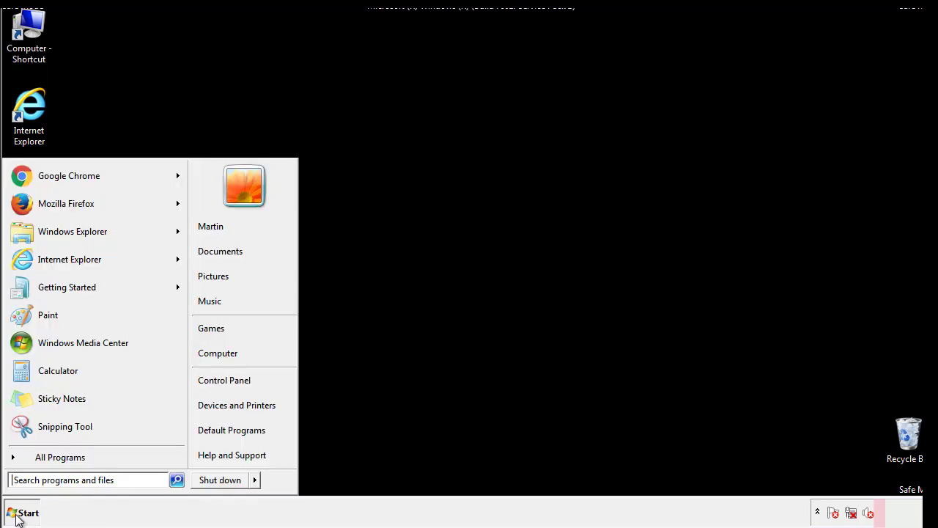
pyautogui.click(51, 479)
pyautogui.write('mscon')
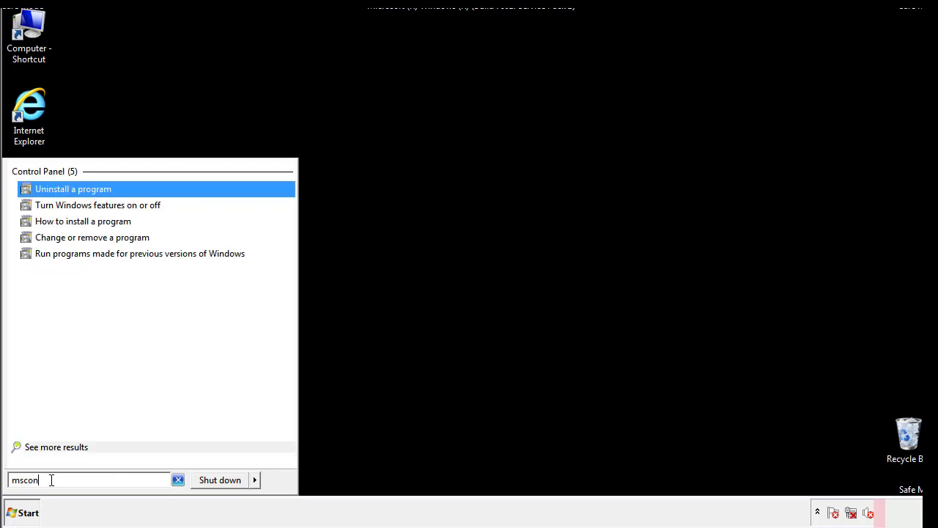
pyautogui.write('fig')
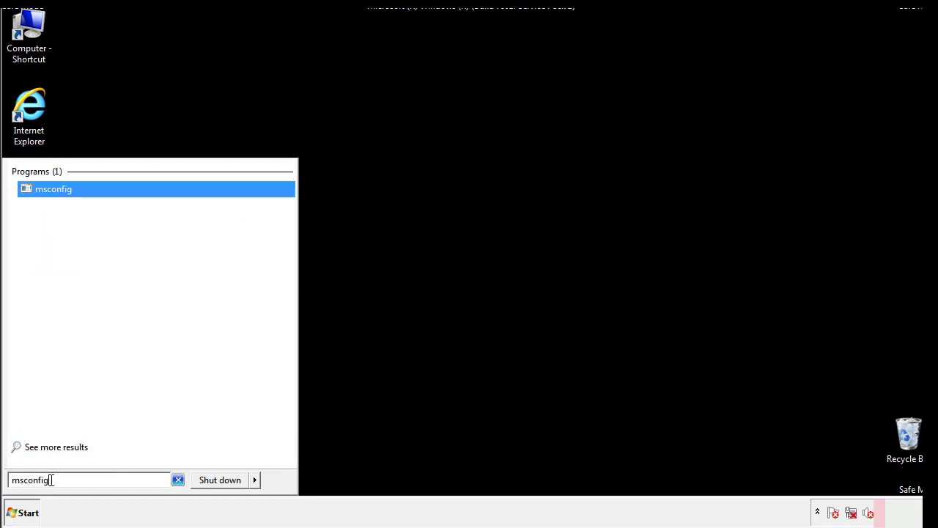
pyautogui.press('Return')
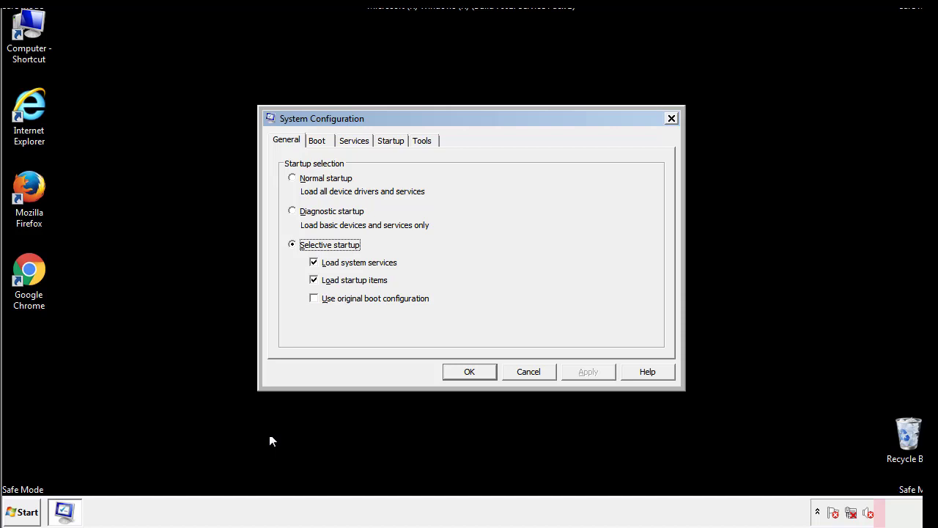
# Step: Uncheck Safe boot on the Boot tab, save the change, and restart Windows into normal mode
pyautogui.click(317, 140)
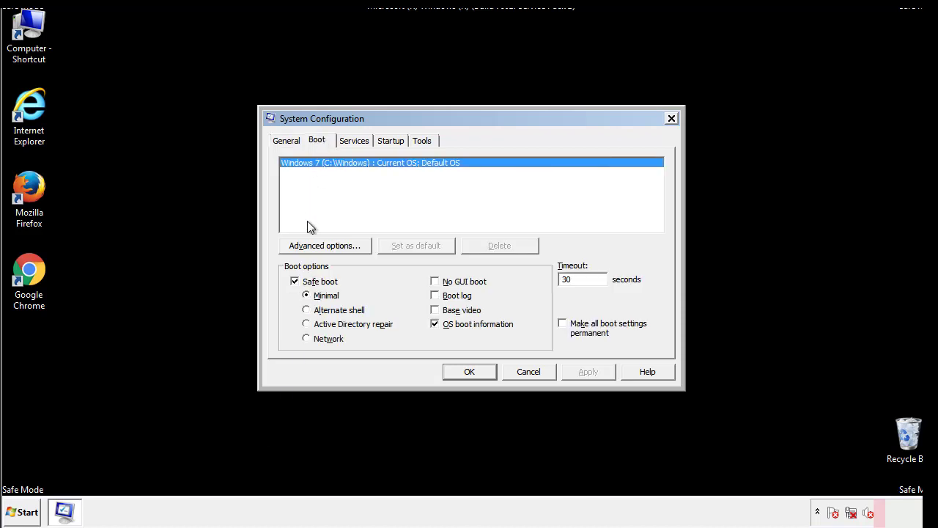
pyautogui.click(297, 281)
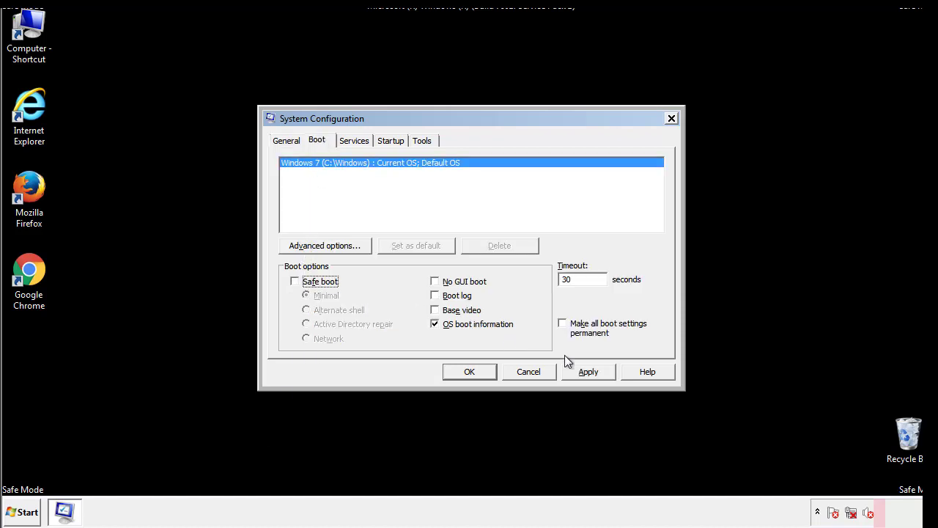
pyautogui.click(590, 371)
pyautogui.click(466, 371)
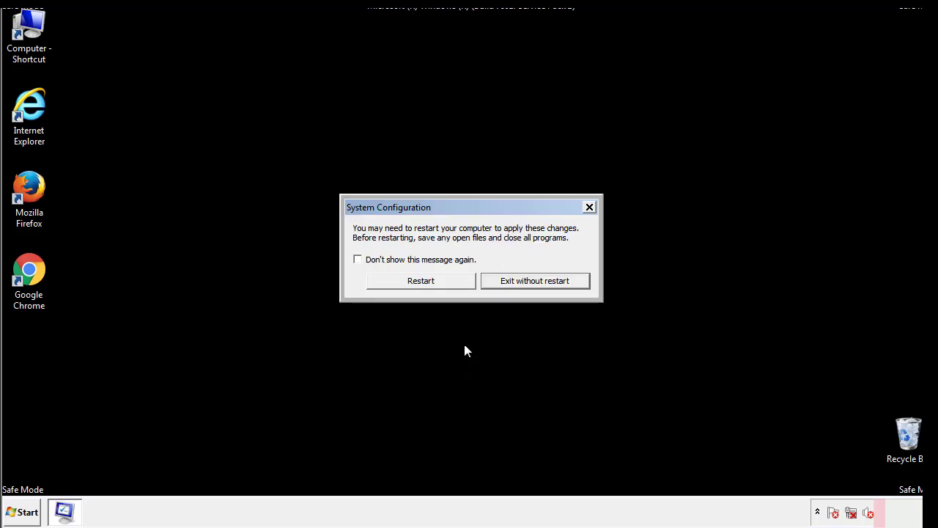
pyautogui.click(434, 286)
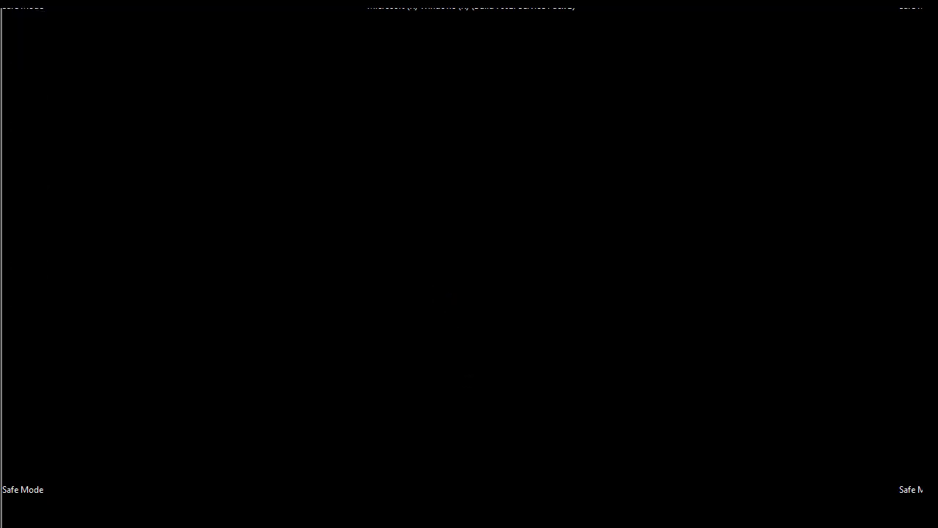